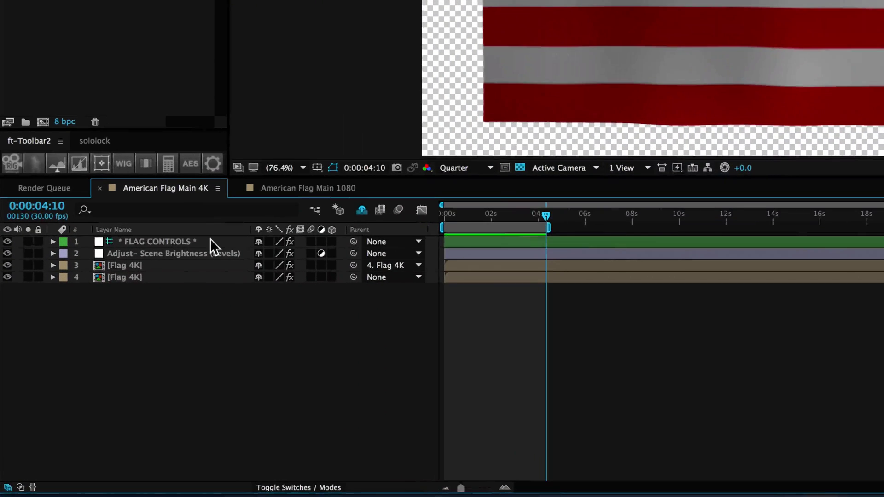
Inspect the FLAG CONTROLS, brightness and Flag 4K layers, switching between the Main 4K and Main 1080 comps
click(104, 371)
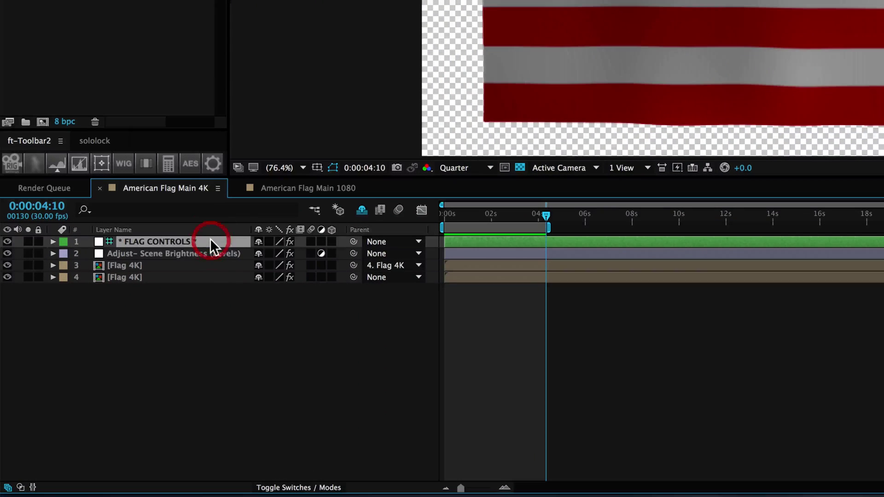
click(212, 294)
click(296, 190)
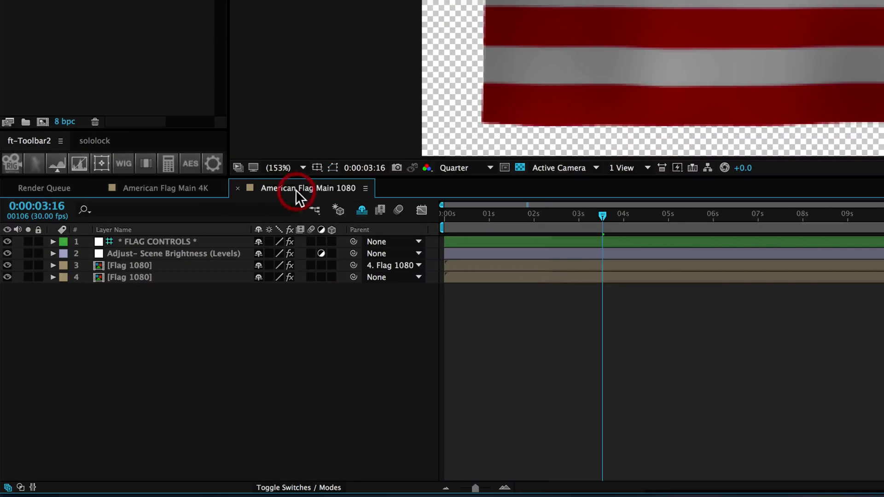
click(149, 189)
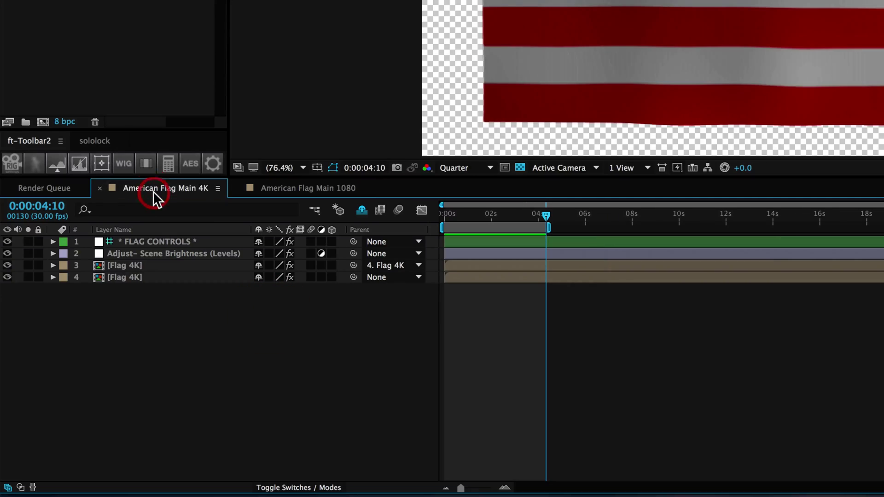
click(175, 253)
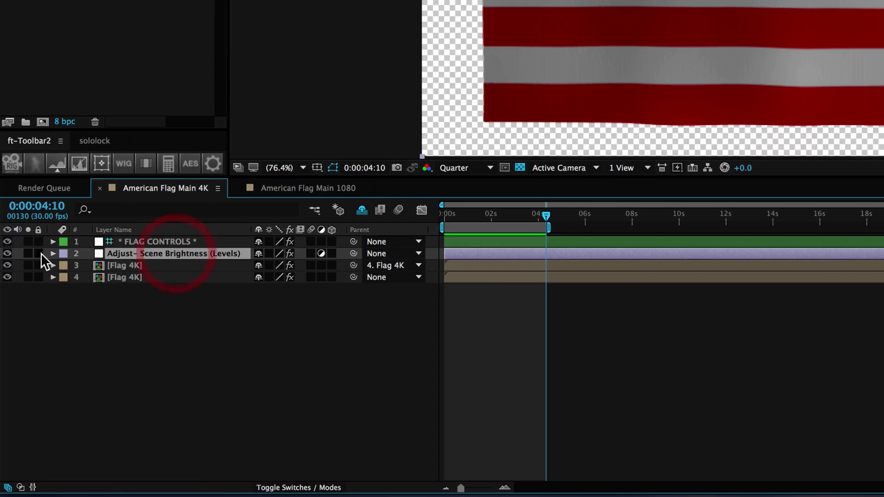
click(123, 297)
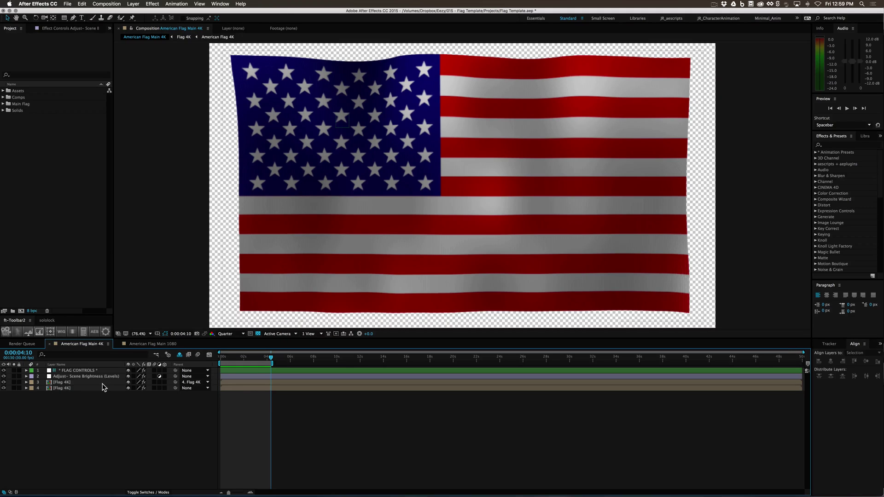
click(90, 371)
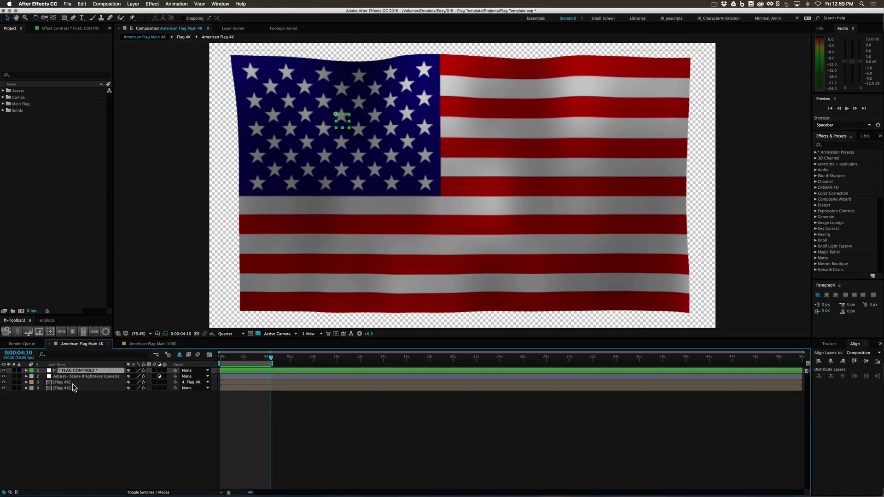
click(73, 382)
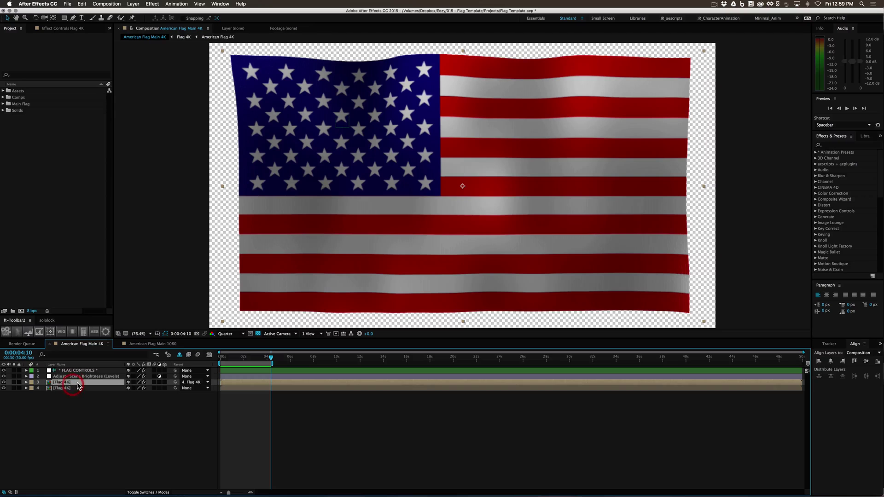
click(128, 344)
click(80, 346)
click(87, 405)
Open the Flag 4K precomp, then the American Flag 4K precomp nested inside it
double_click(76, 383)
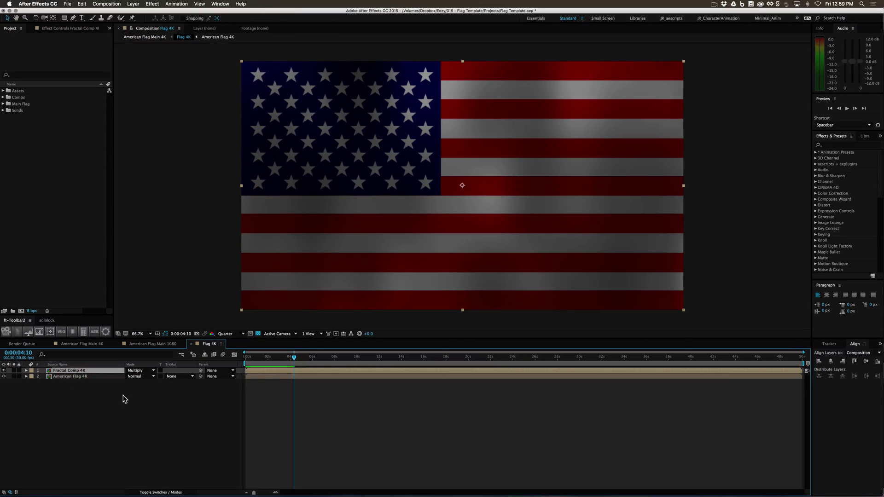
click(122, 400)
double_click(77, 377)
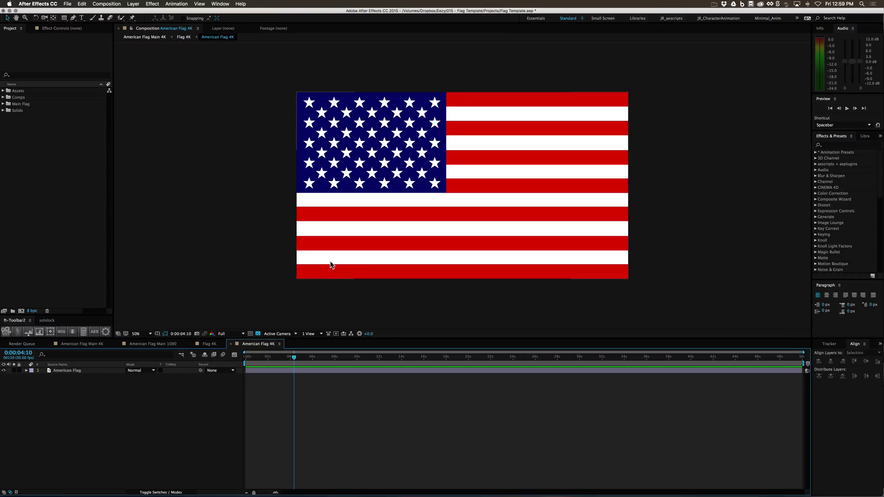
Open American Flag 1080 from the Comps folder, then play the waving flag in Main 4K
click(3, 97)
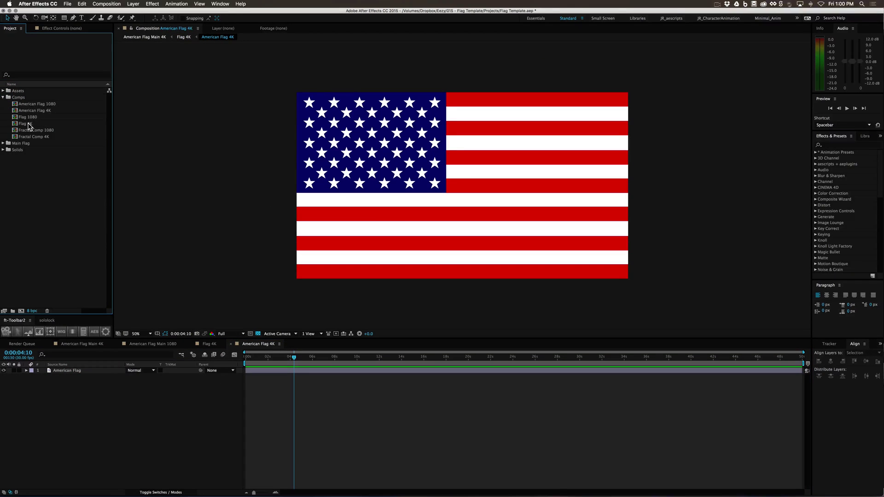
double_click(46, 104)
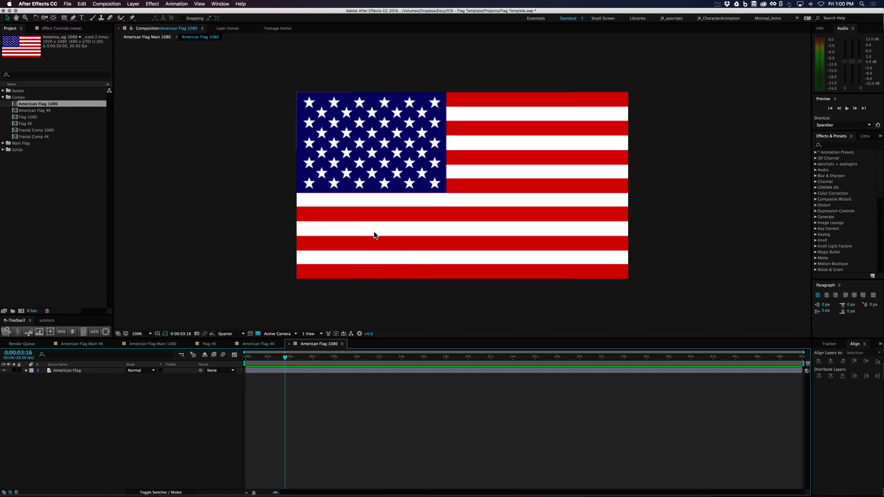
click(3, 92)
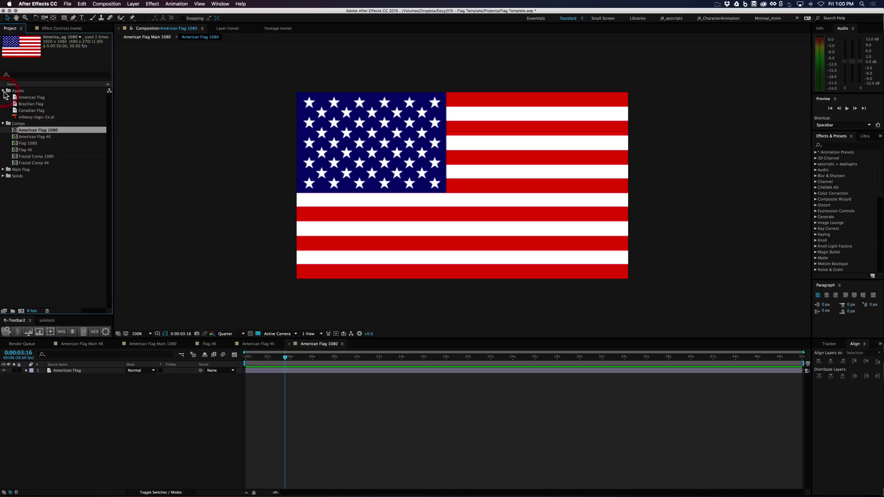
click(62, 210)
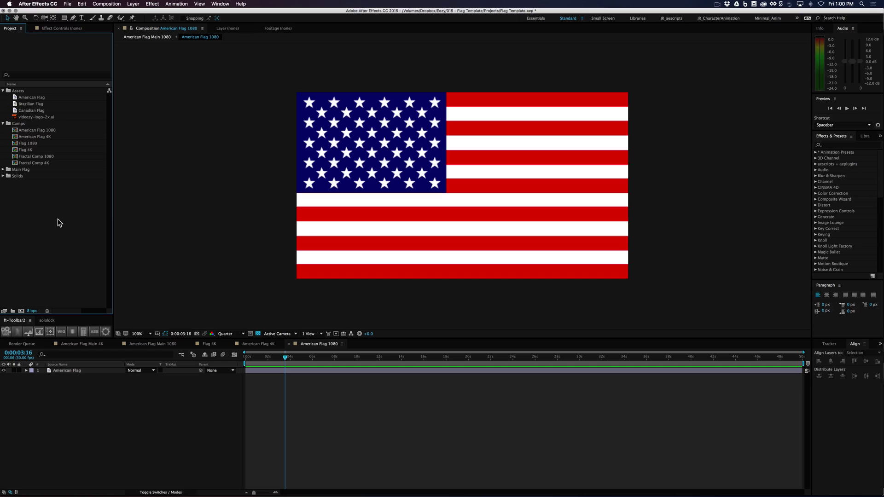
click(96, 346)
key(space)
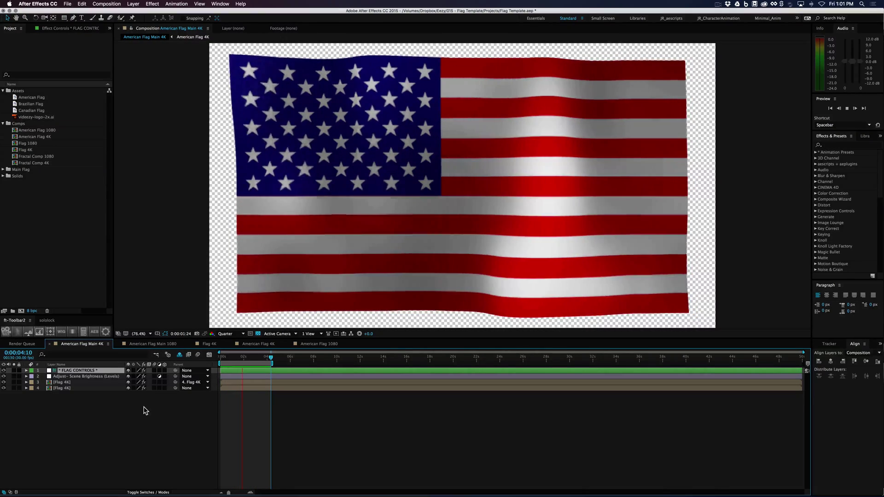
Stop the preview and show the FLAG CONTROLS wind sliders, each at 100.00
key(space)
click(48, 29)
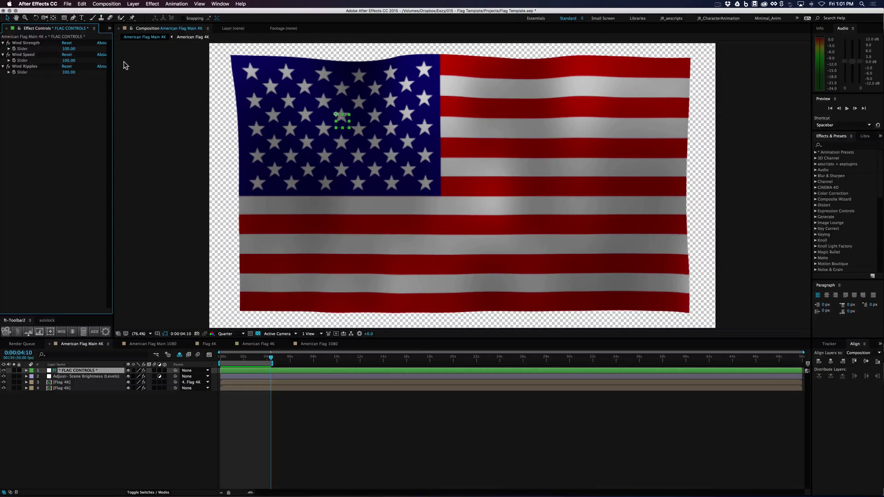
Scrub the Wind Strength and Wind Ripples sliders, ending around Strength 173 and Ripples 125
drag(68, 48, 101, 53)
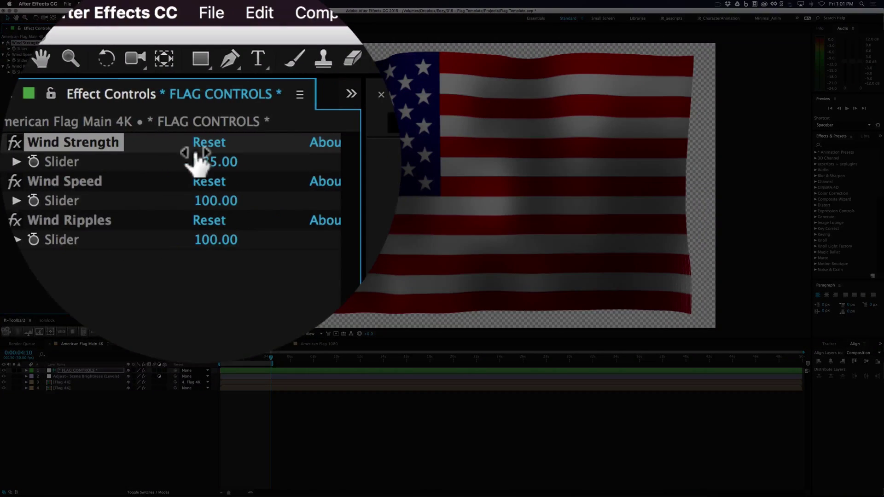
drag(198, 161, 41, 174)
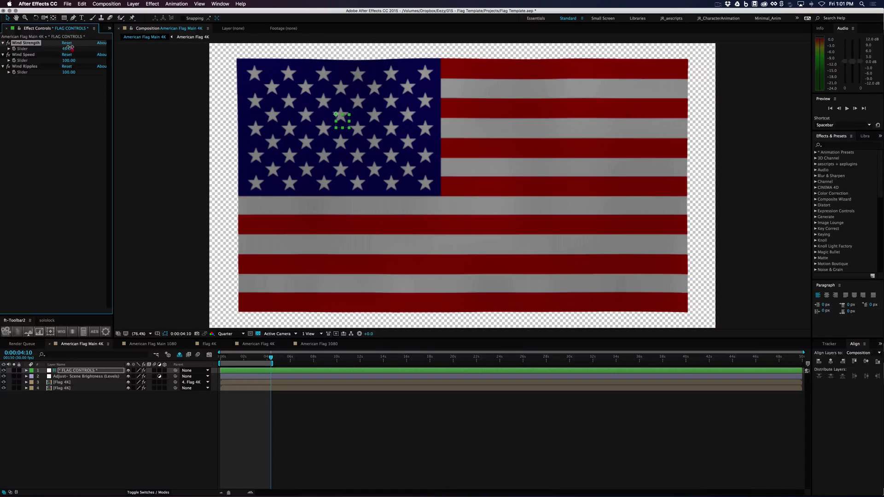
drag(69, 47, 66, 48)
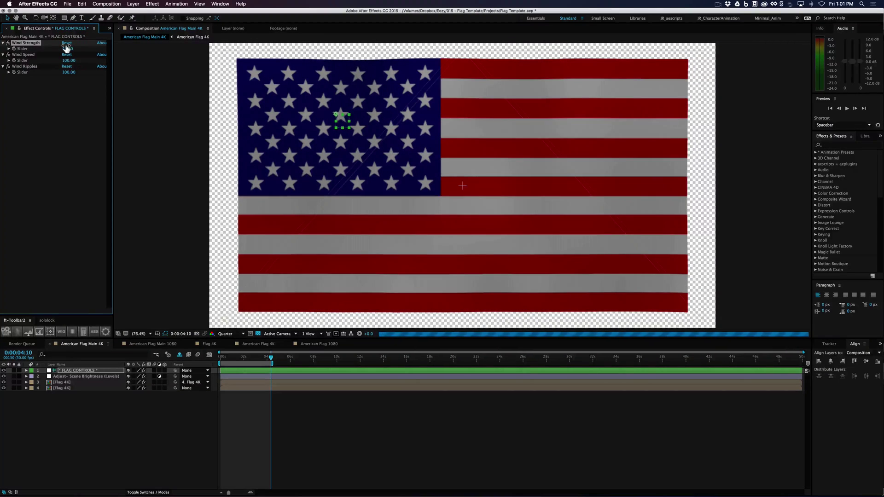
drag(66, 47, 116, 46)
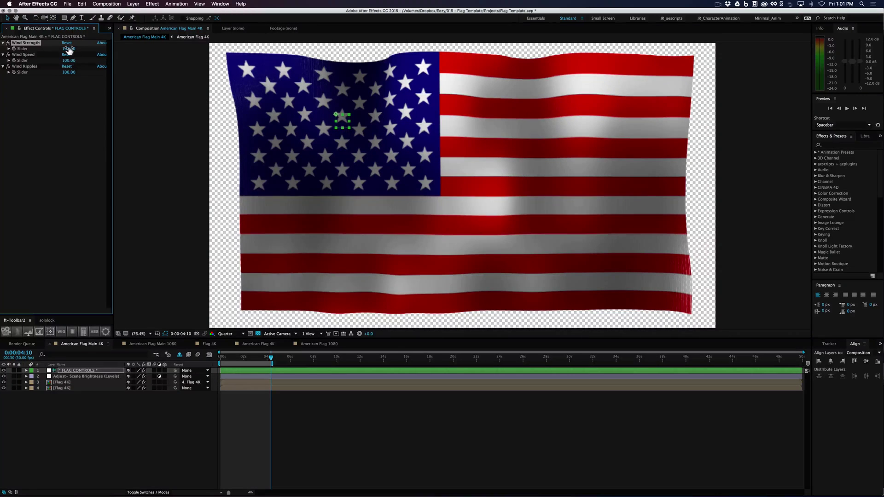
drag(68, 50, 68, 51)
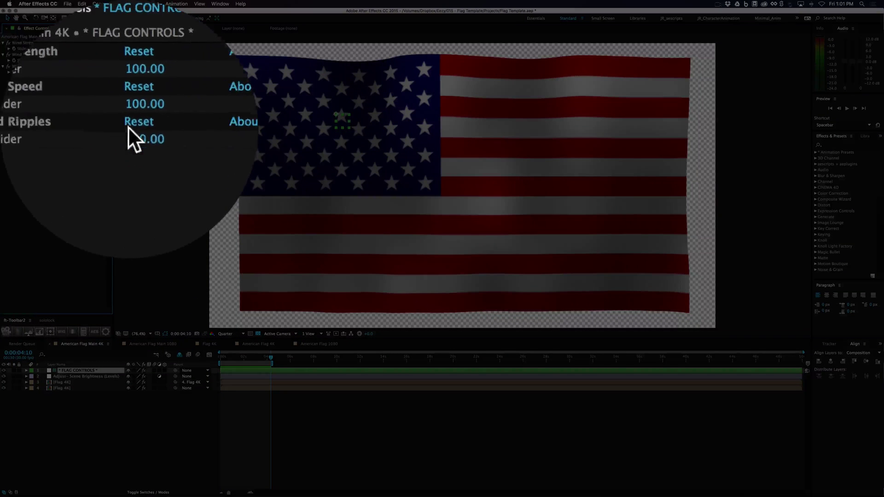
click(69, 72)
drag(74, 71, 97, 74)
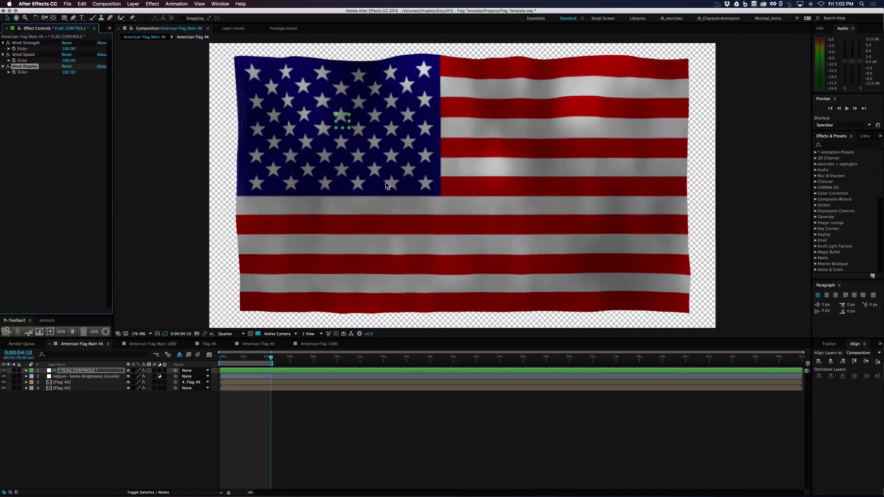
drag(92, 67, 100, 73)
mouse_move(69, 49)
mouse_down()
mouse_move(89, 54)
mouse_move(64, 68)
mouse_move(57, 49)
mouse_move(62, 73)
mouse_move(71, 60)
mouse_move(103, 55)
mouse_move(92, 126)
mouse_up()
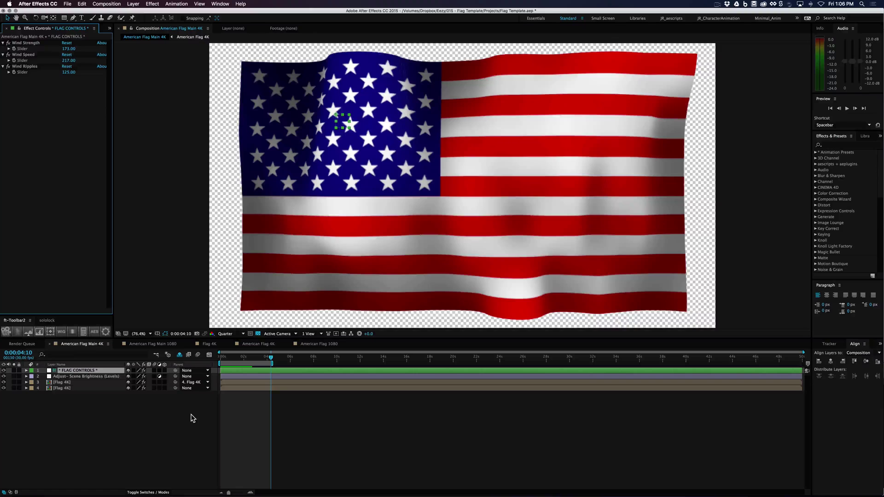
Preview the tuned flag, then enter 120 as the Wind Speed value
key(space)
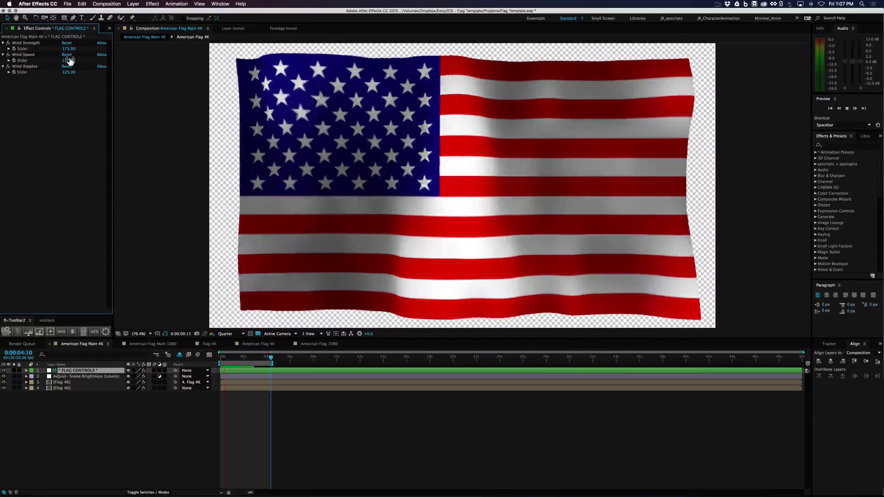
click(68, 61)
text(120)
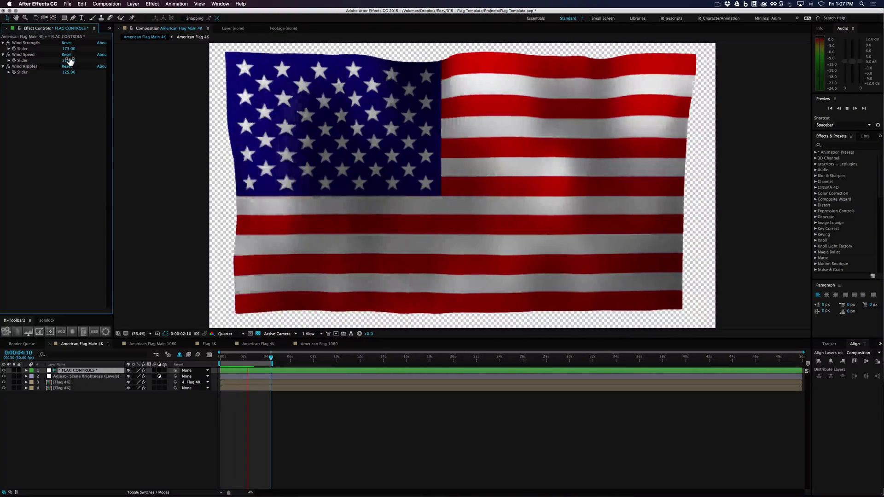
key(Return)
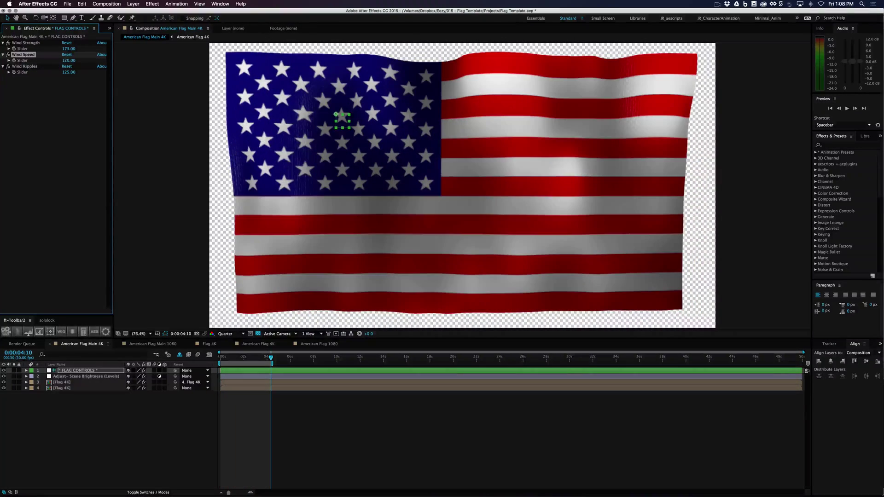
Open the Flag 4K and American Flag 4K precomps and move the time indicator near the start
double_click(76, 382)
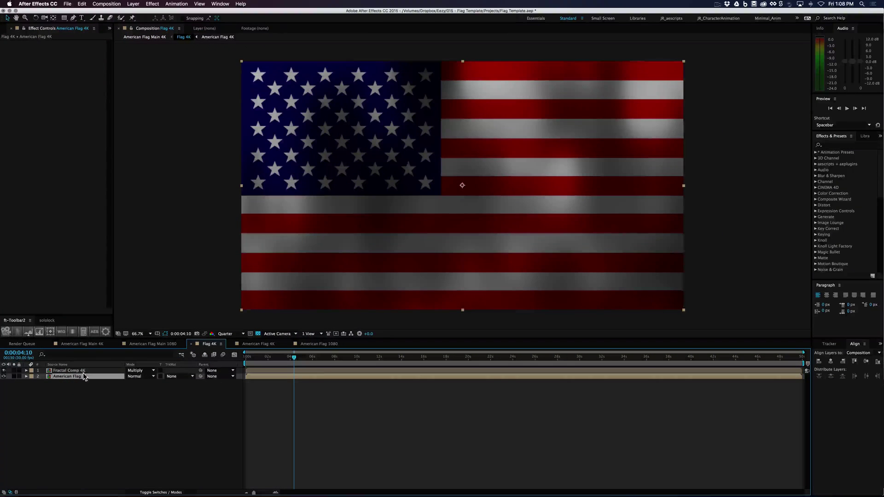
double_click(79, 378)
click(169, 388)
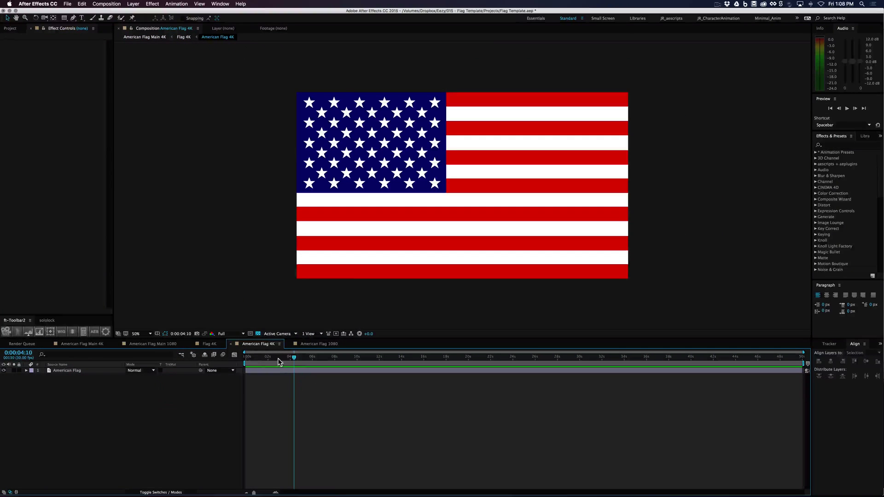
click(247, 356)
Add the Canadian Flag as the top layer and scale it, about 527%, to fill the frame
click(10, 28)
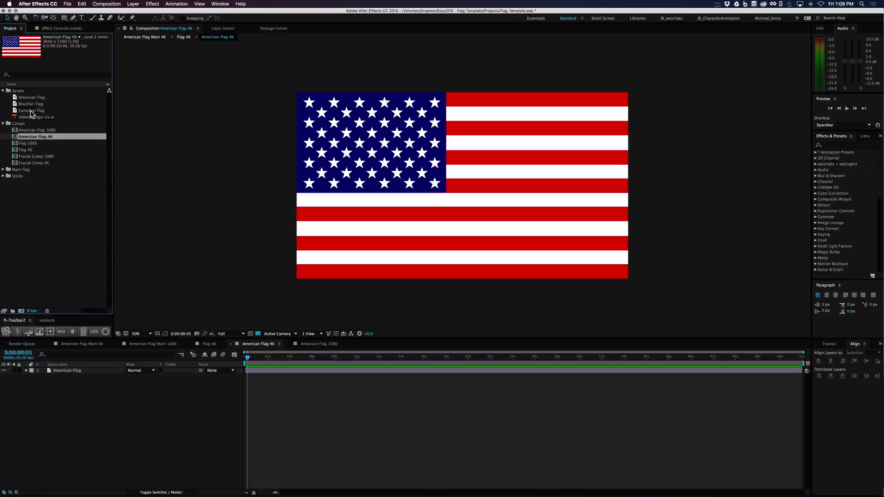
drag(31, 113, 80, 372)
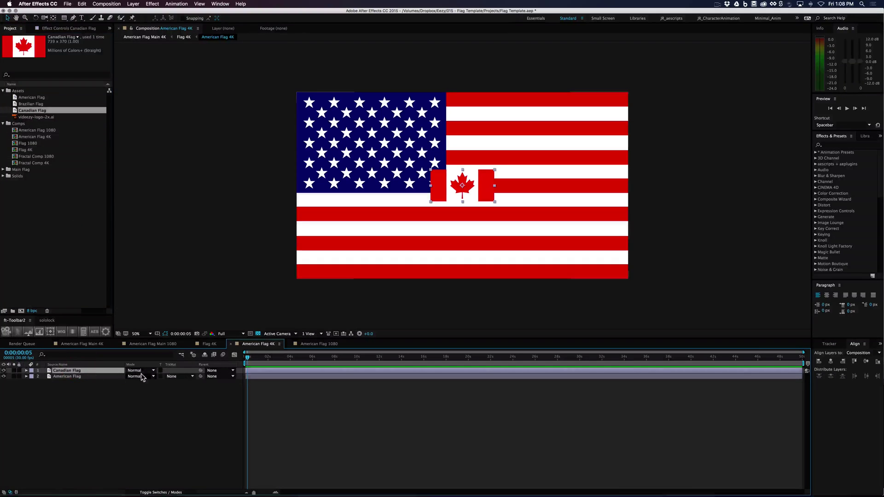
key(s)
drag(136, 375, 291, 380)
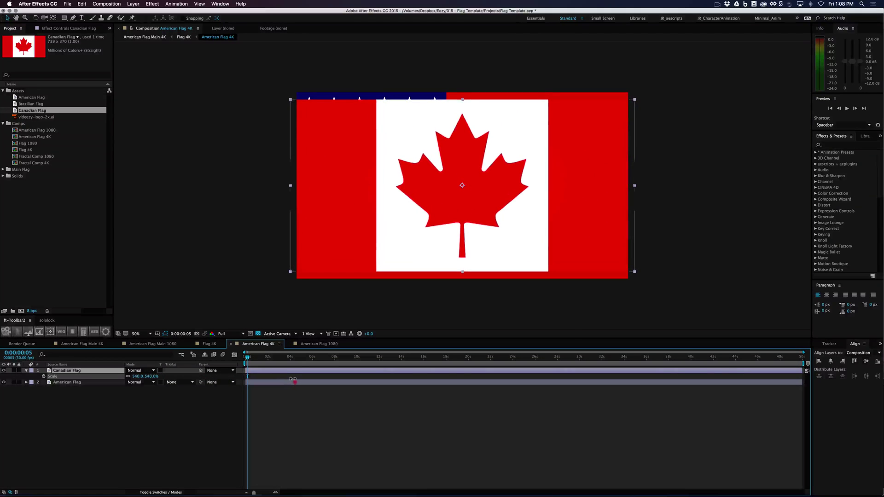
drag(290, 272, 297, 280)
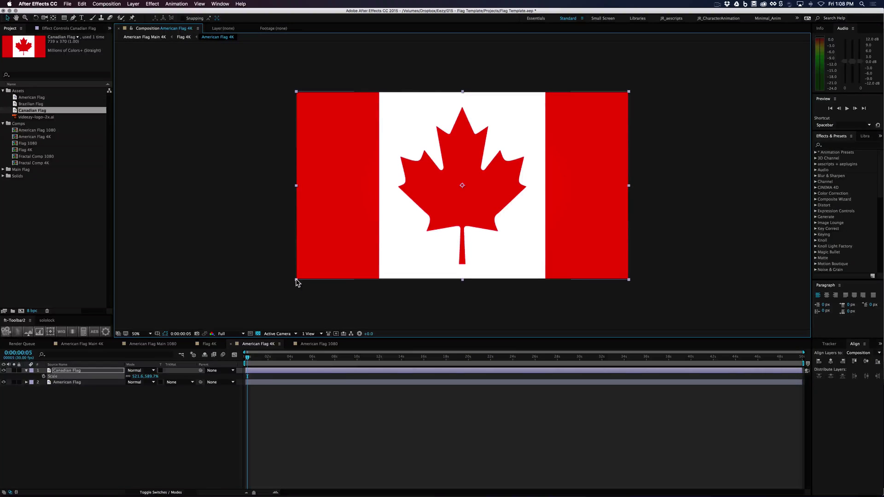
drag(295, 280, 295, 279)
Clear the selections and view the Canadian flag waving in American Flag Main 4K
click(53, 192)
click(212, 414)
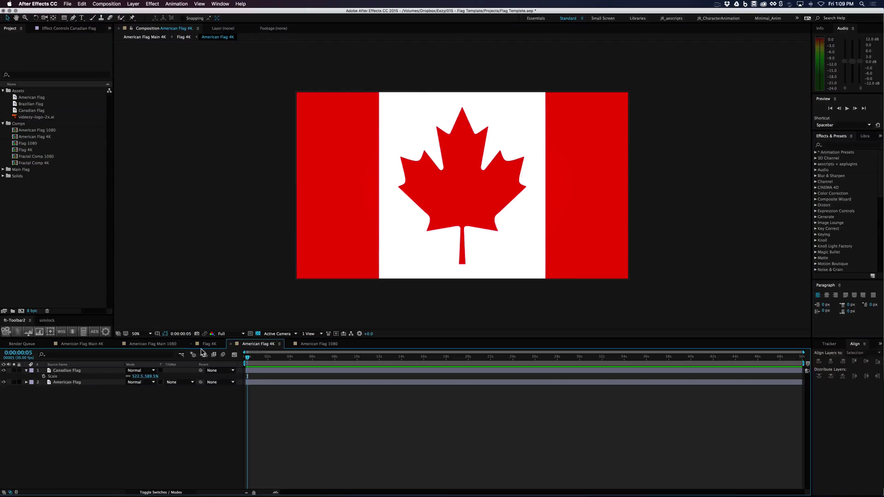
click(99, 347)
click(177, 413)
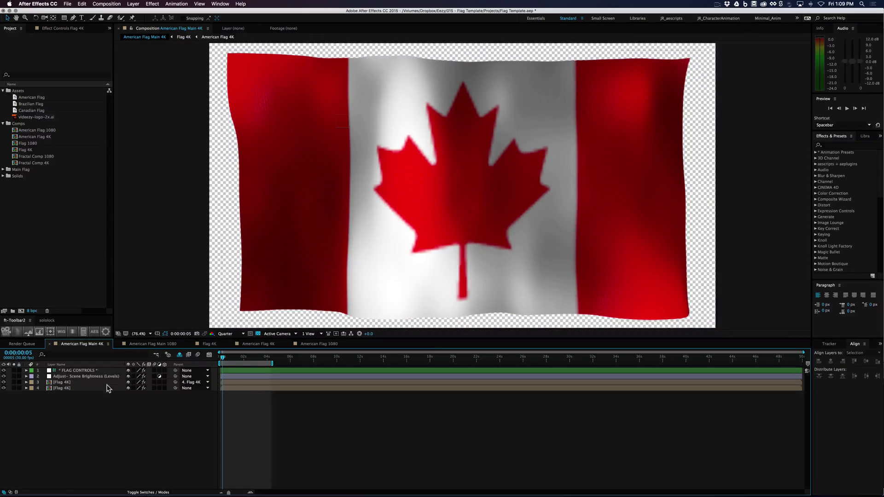
In American Flag 4K, add the Brazilian Flag on top, scaled to 481.0, 387.4%
click(259, 344)
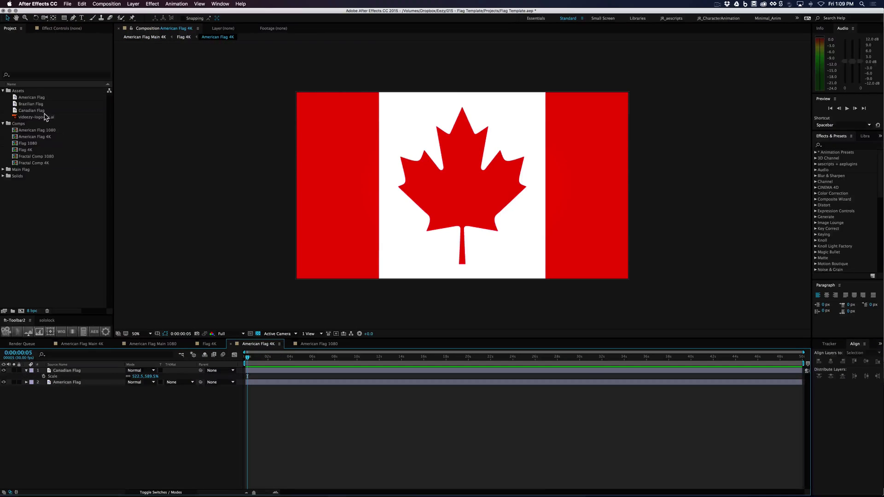
drag(36, 106, 254, 384)
key(s)
drag(316, 289, 296, 279)
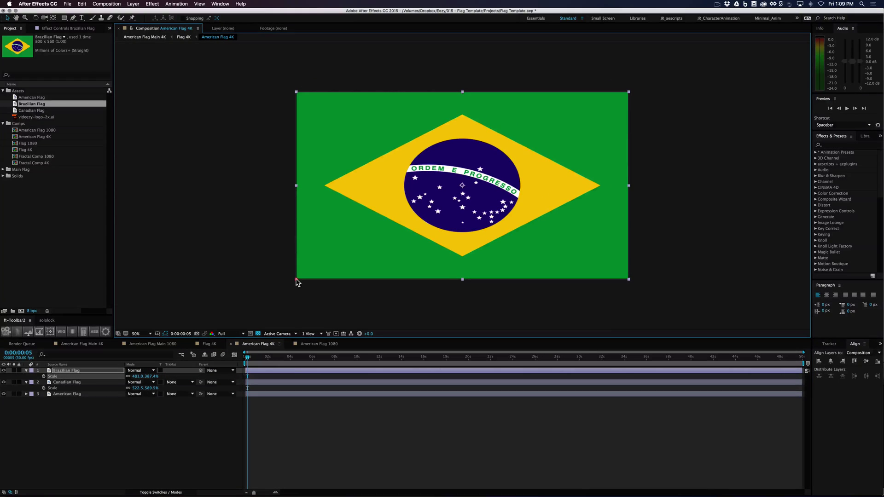
View the Brazilian flag waving in the Main 4K and Main 1080 comps, then return to American Flag 4K
click(91, 346)
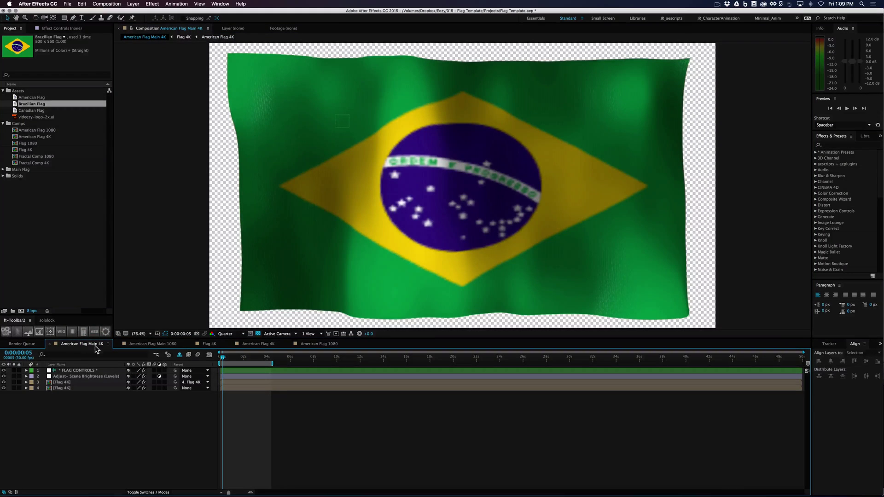
click(43, 256)
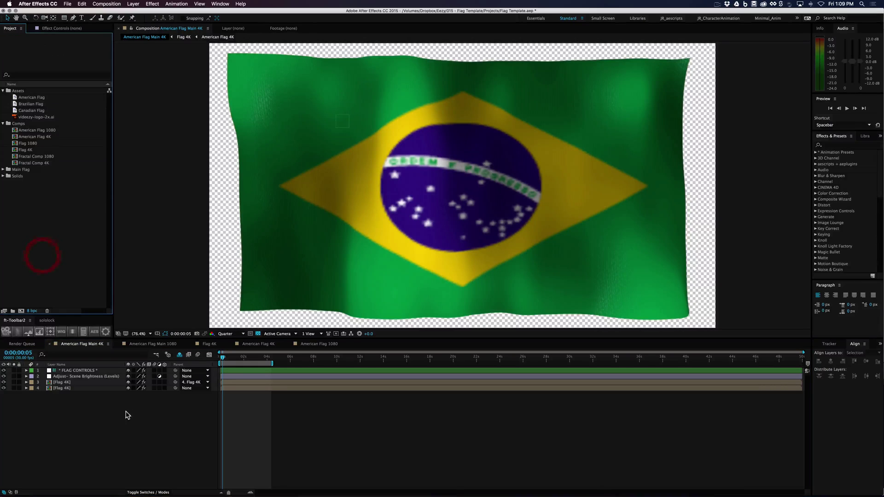
click(124, 415)
click(159, 345)
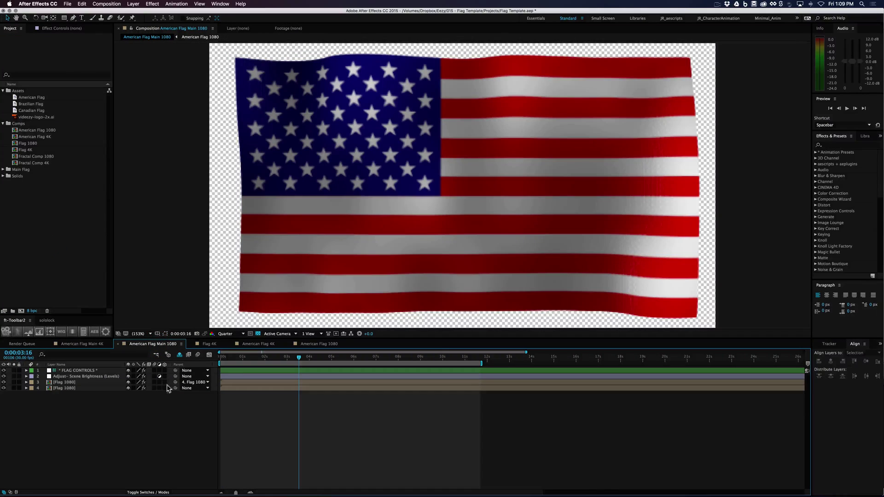
click(155, 411)
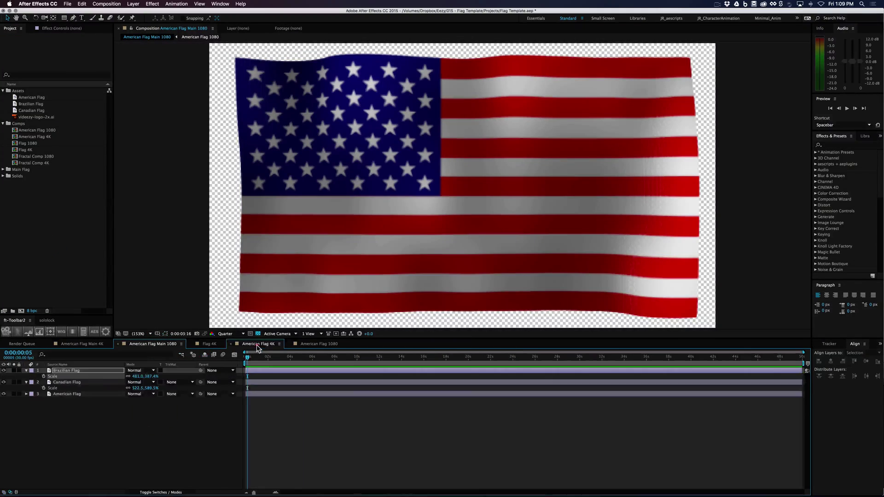
click(256, 345)
Add a deep purple full-frame solid layer on top of the flags
right_click(184, 419)
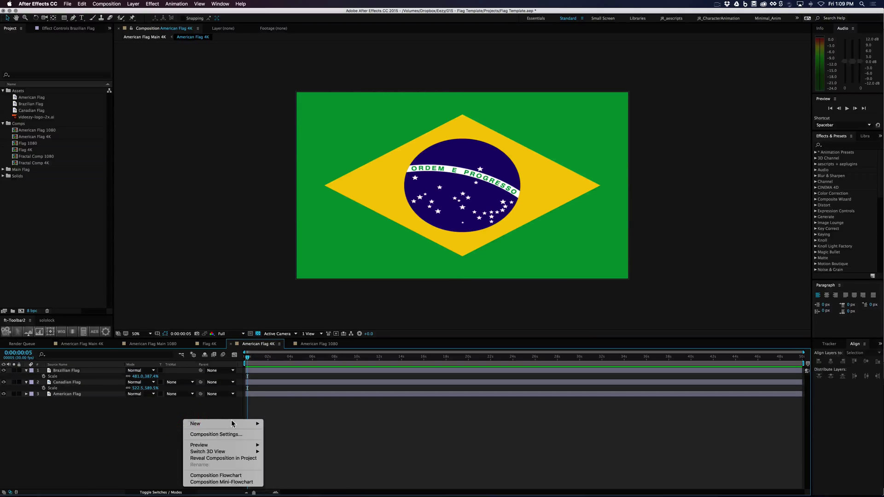
mouse_move(216, 423)
click(288, 438)
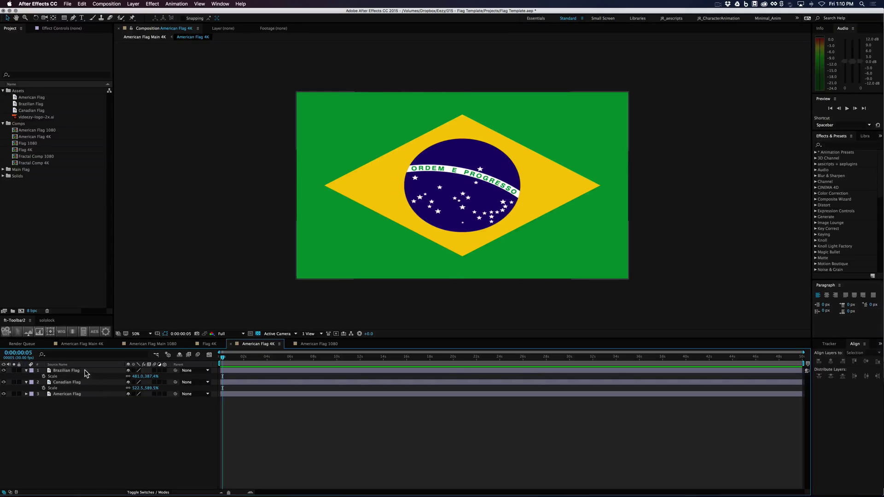
right_click(96, 411)
mouse_move(140, 415)
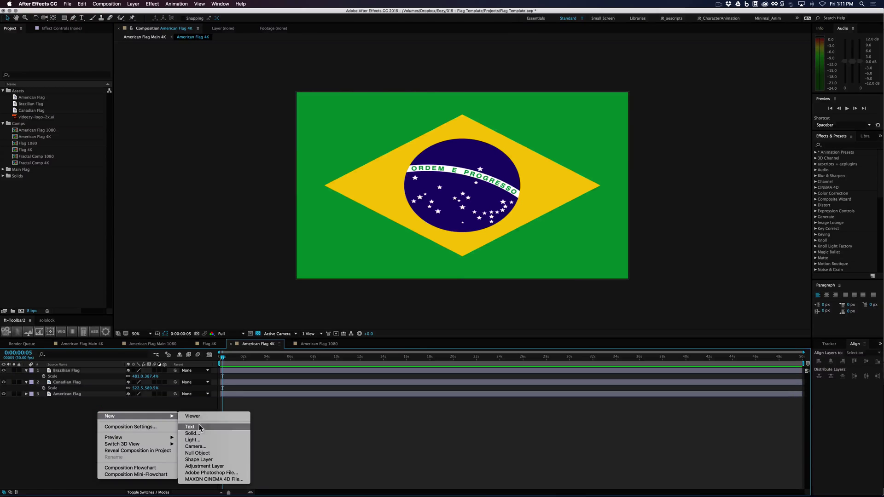
click(192, 433)
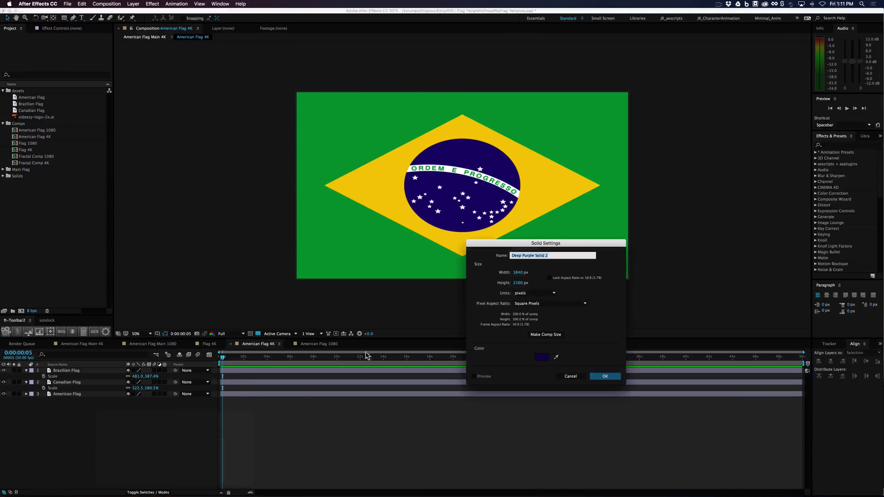
click(605, 376)
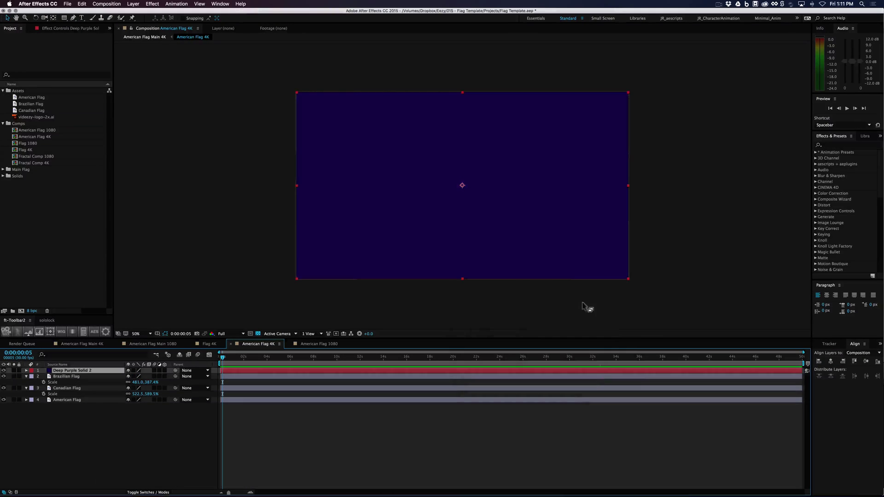
click(193, 418)
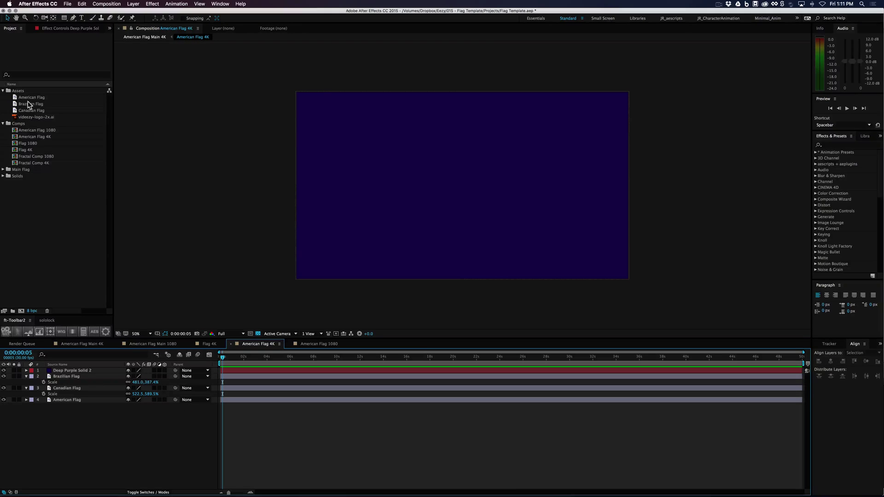
Add videezy-logo-2x.ai above the purple solid and scale it to 1290%
drag(30, 121, 85, 369)
key(s)
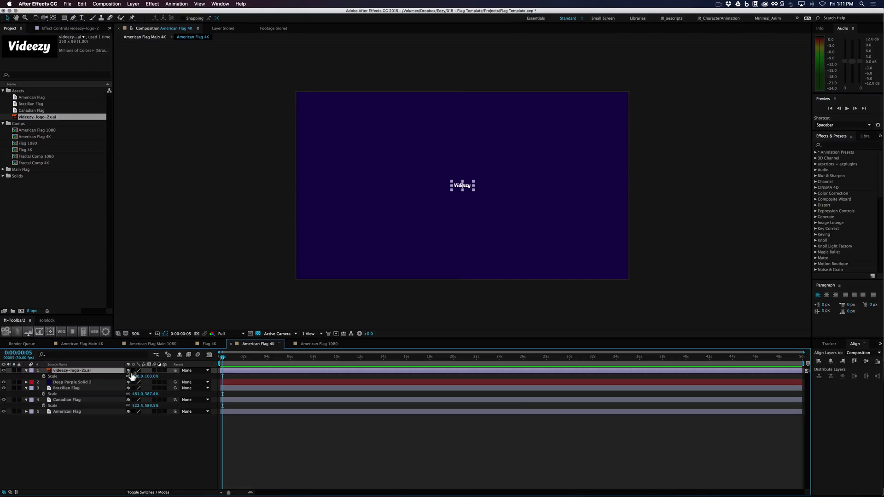
drag(138, 376, 541, 373)
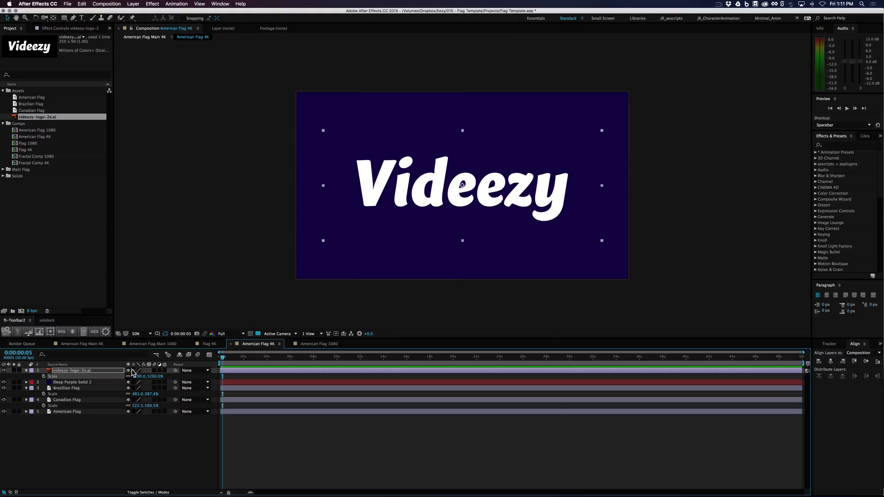
Toggle the Videezy logo layer's selection to check it renders sharp
click(163, 435)
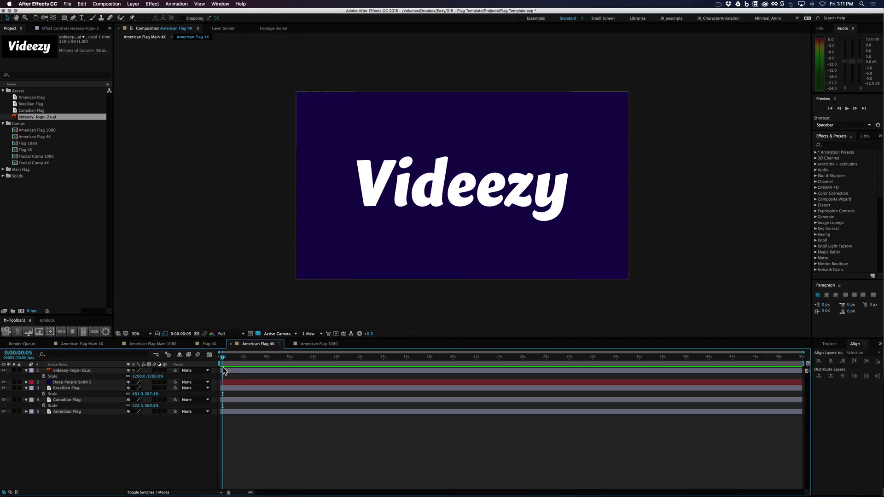
click(80, 371)
click(260, 361)
click(76, 376)
click(112, 430)
Create a new full-frame white solid layer
right_click(118, 429)
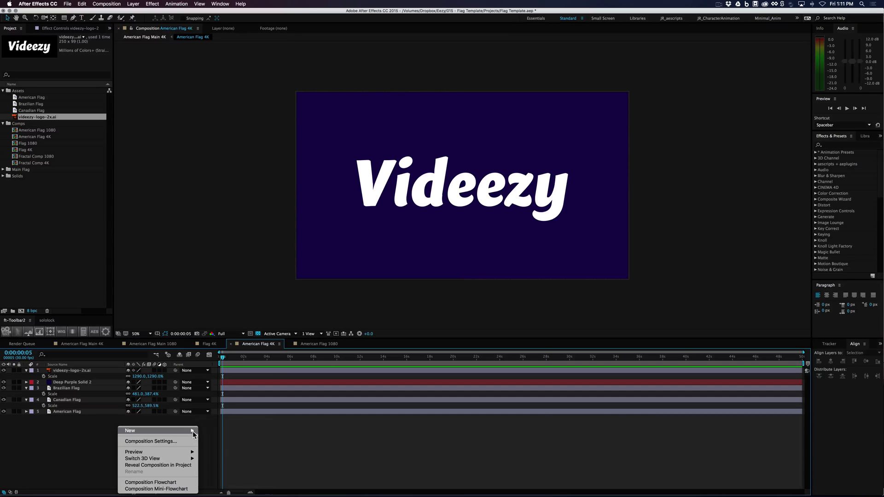
click(217, 440)
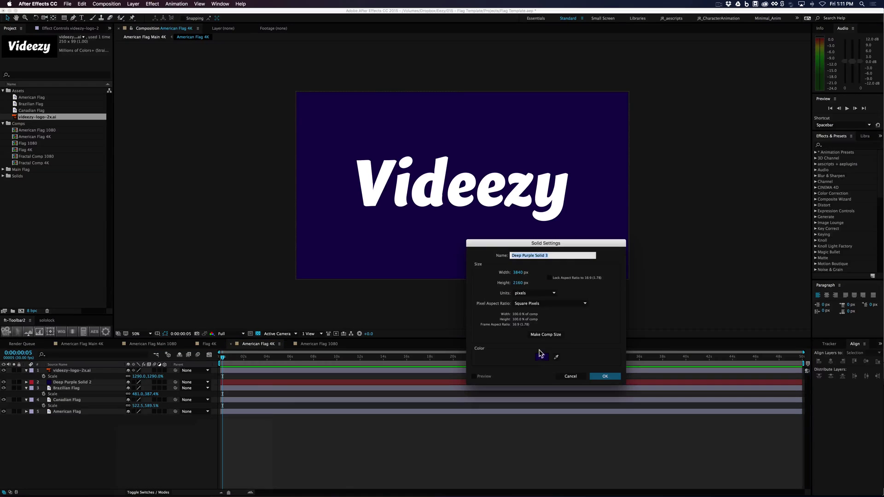
click(541, 356)
click(672, 56)
click(824, 60)
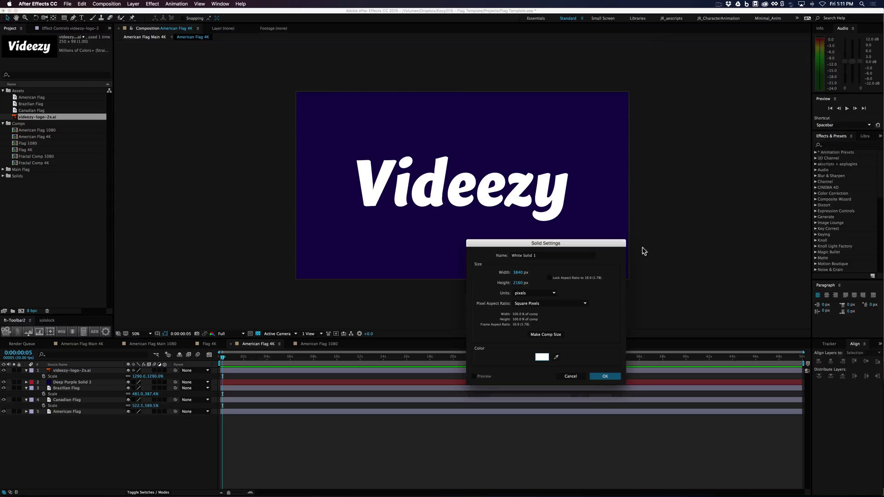
click(596, 379)
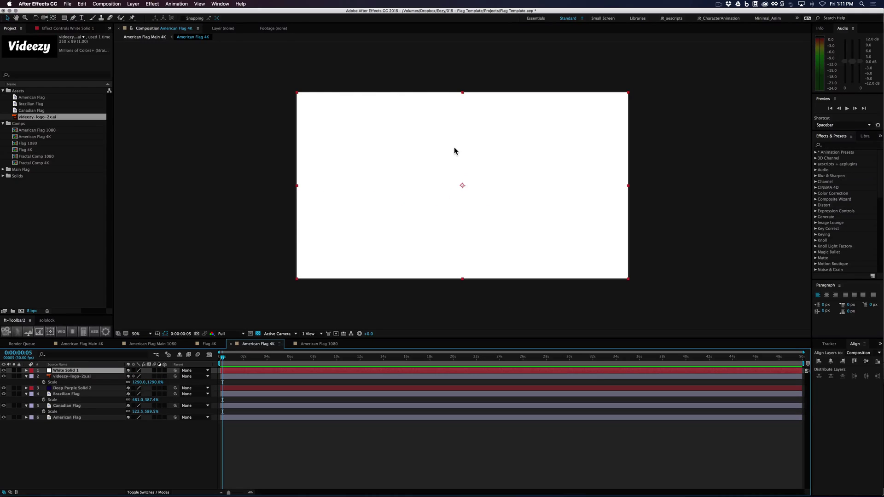
Squash the white solid into a thin horizontal strip and duplicate it
drag(463, 93, 479, 250)
key(ctrl+d)
click(189, 466)
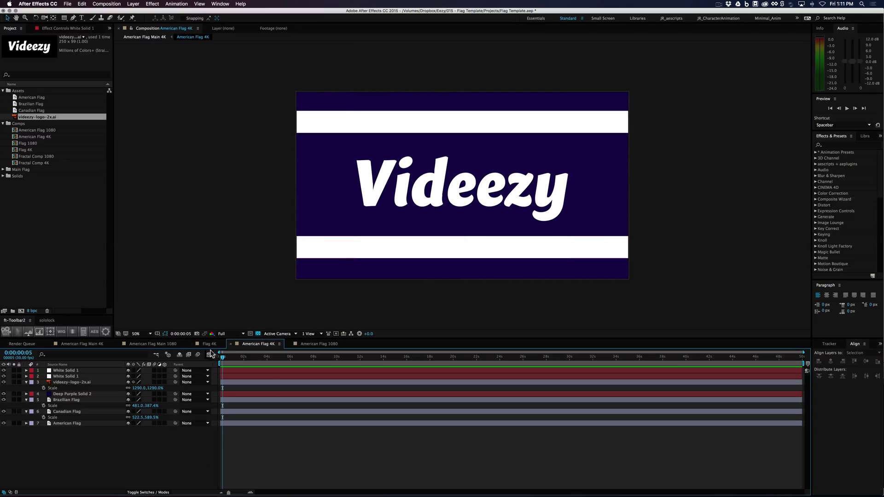
View the purple Videezy flag with film-strip bands waving in American Flag Main 4K
click(86, 345)
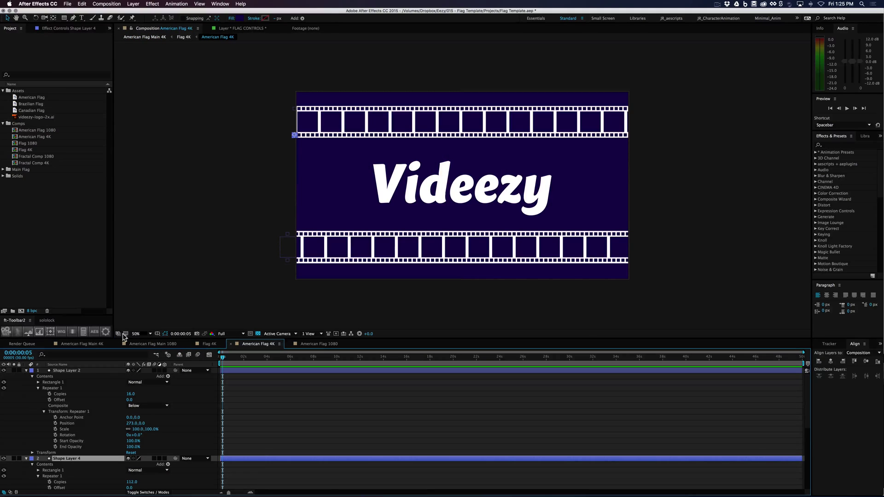
click(92, 346)
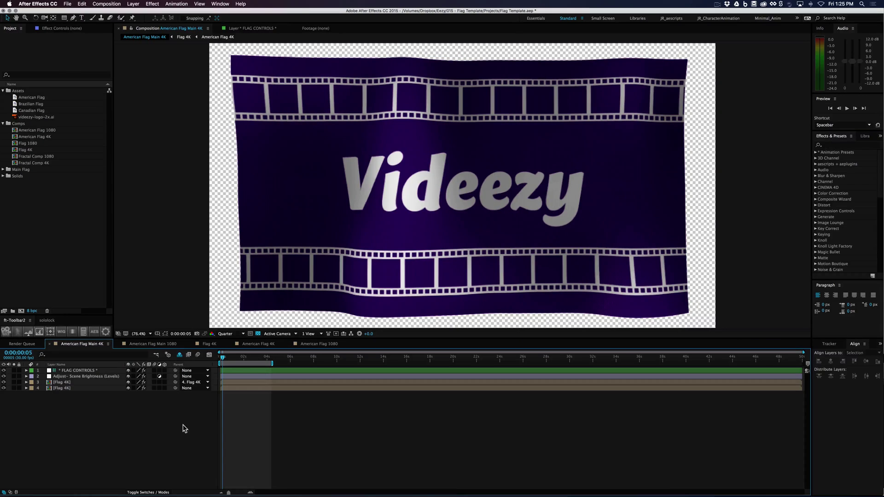
In FLAG CONTROLS' Effect Controls, enter Wind Strength 125, Wind Speed 150 and Wind Ripples 120
click(86, 371)
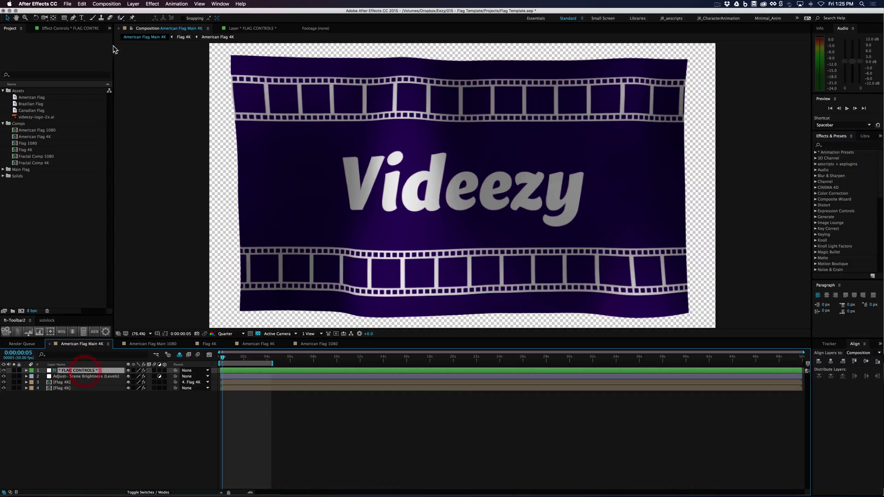
click(54, 29)
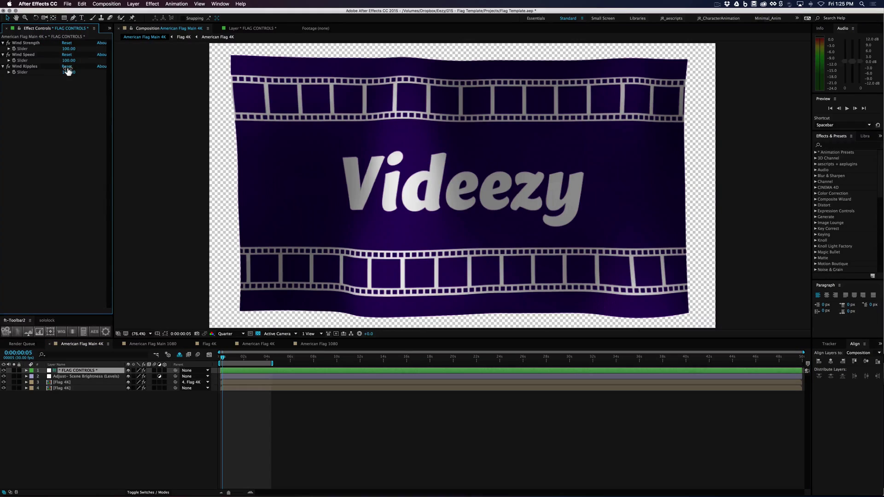
click(68, 48)
text(125)
key(Return)
click(67, 60)
text(150)
key(Return)
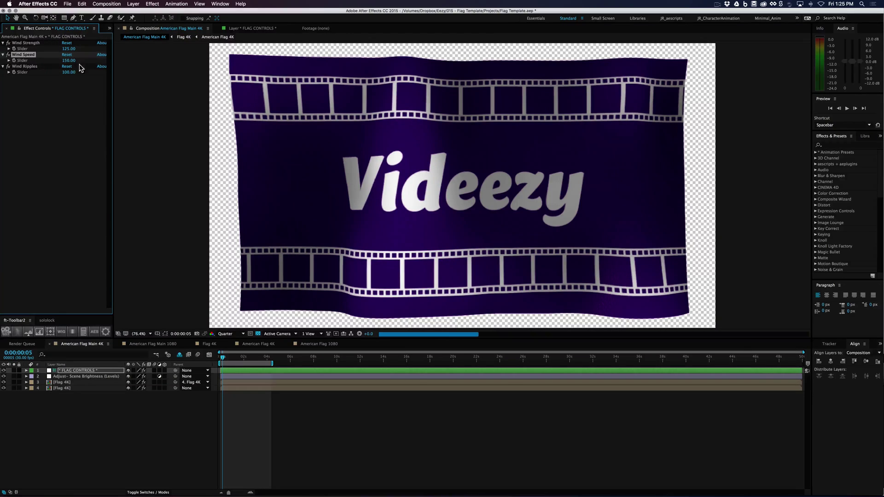
click(69, 72)
text(120)
key(Return)
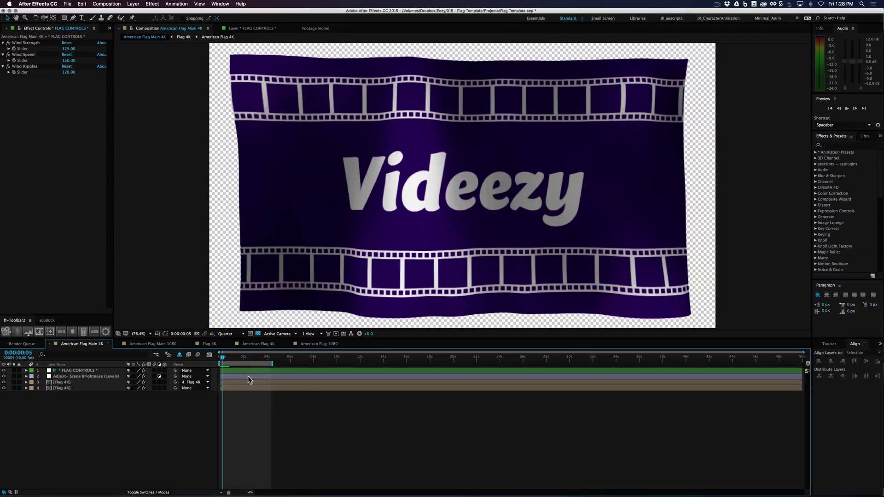
Look over the 1080 comps, then open American Flag 4K via the Flag 4K precomp
click(170, 344)
click(173, 403)
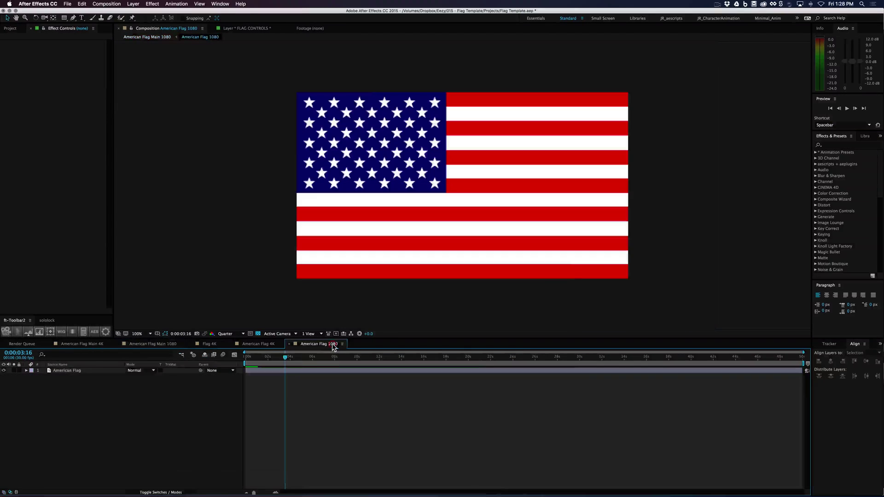
click(331, 344)
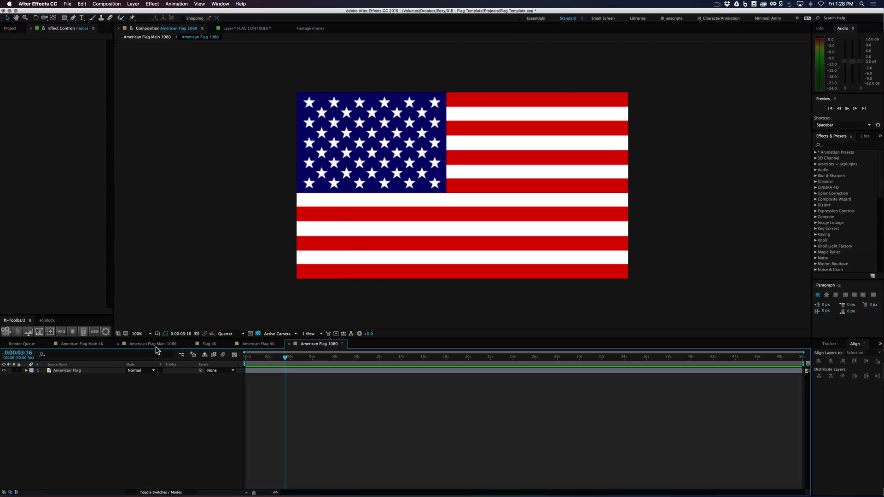
click(85, 346)
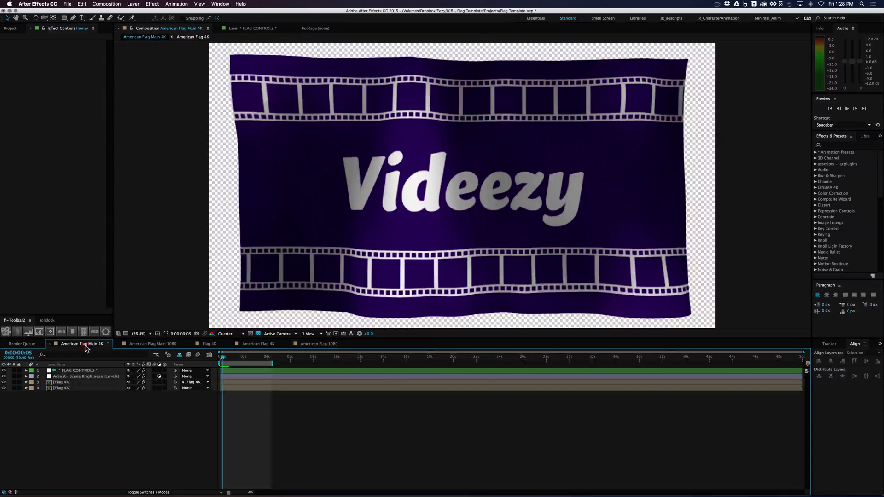
double_click(82, 381)
double_click(79, 382)
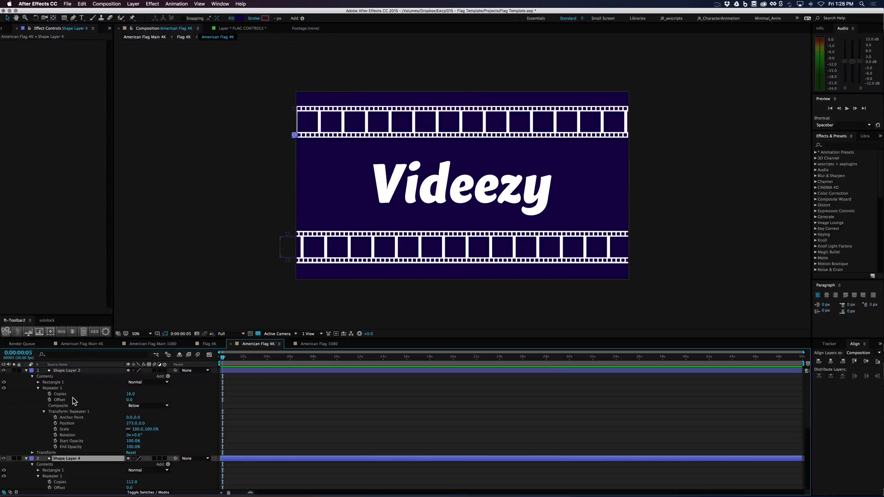
Copy all film-strip design layers from American Flag 4K and paste them into American Flag 1080
key(super+a)
key(u)
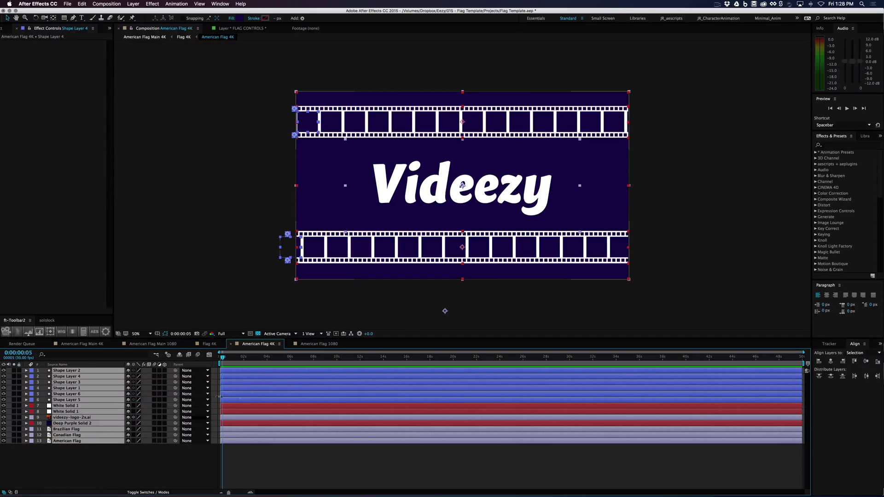
click(319, 344)
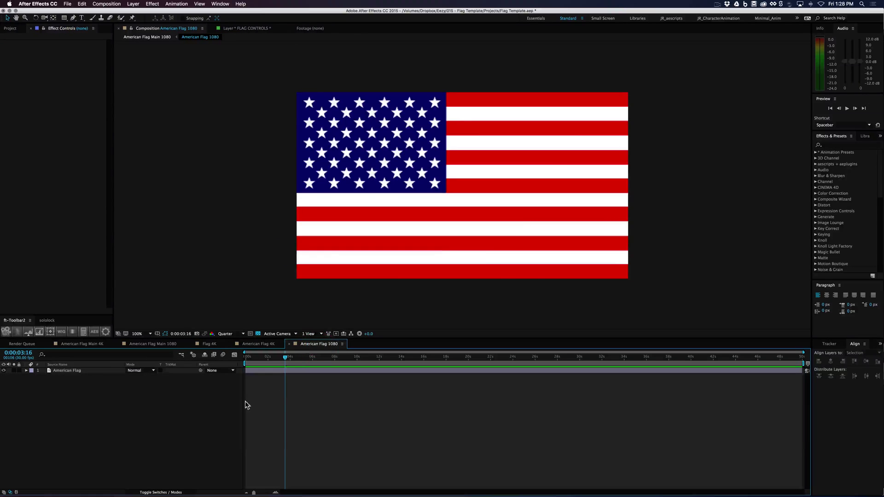
key(super+v)
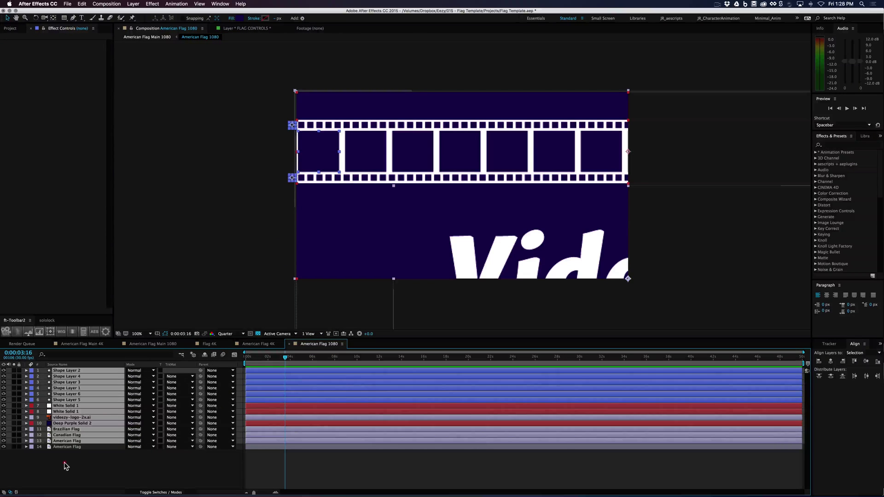
Add a null object in American Flag 1080, then reopen the Flag 4K precomp from Main 4K
click(64, 465)
right_click(76, 462)
mouse_move(115, 431)
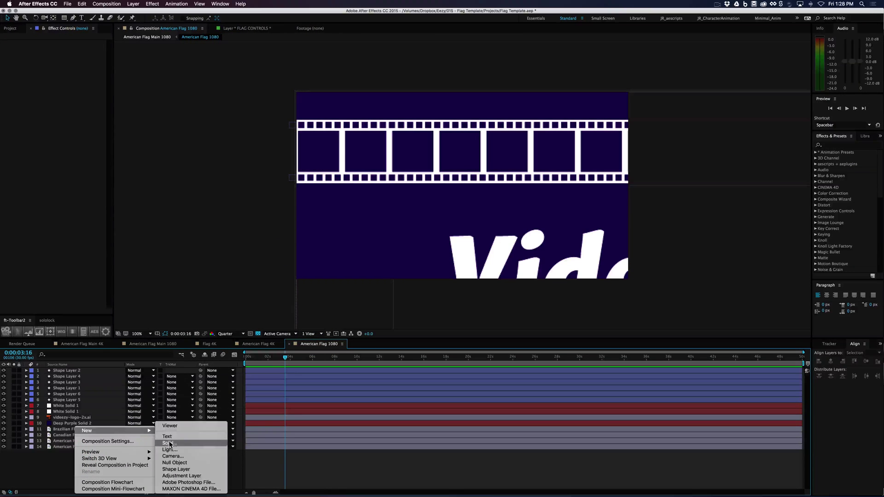
click(170, 465)
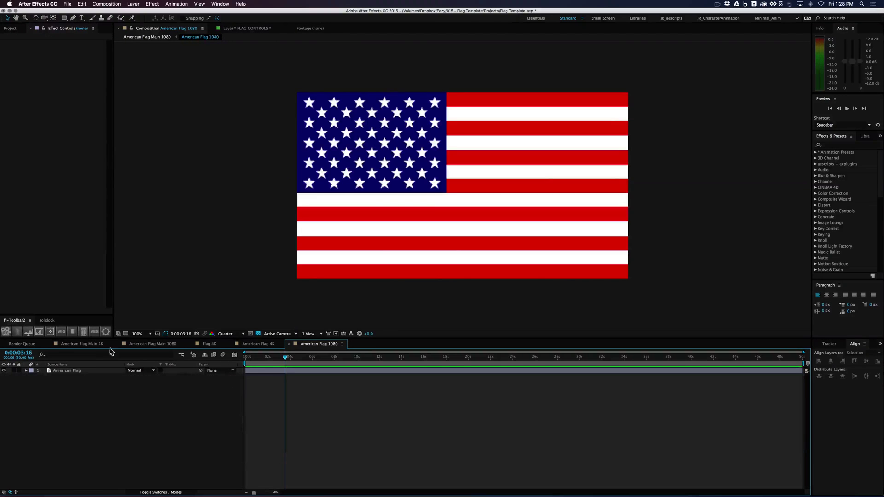
click(92, 344)
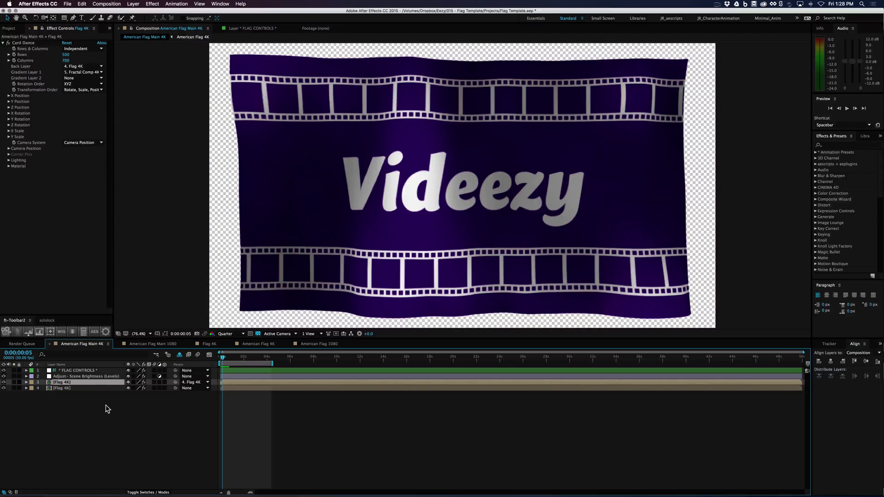
double_click(111, 388)
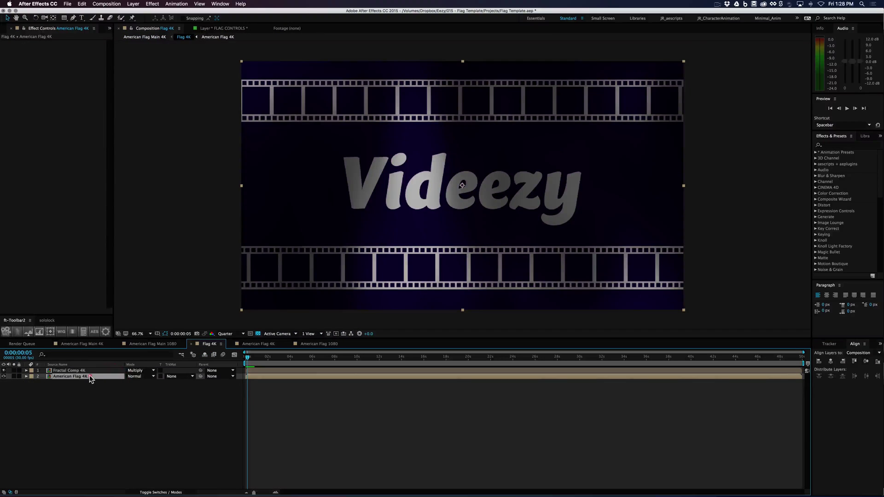
Add a null object named 'resizer' to the American Flag 4K comp
double_click(89, 376)
right_click(91, 424)
mouse_move(125, 432)
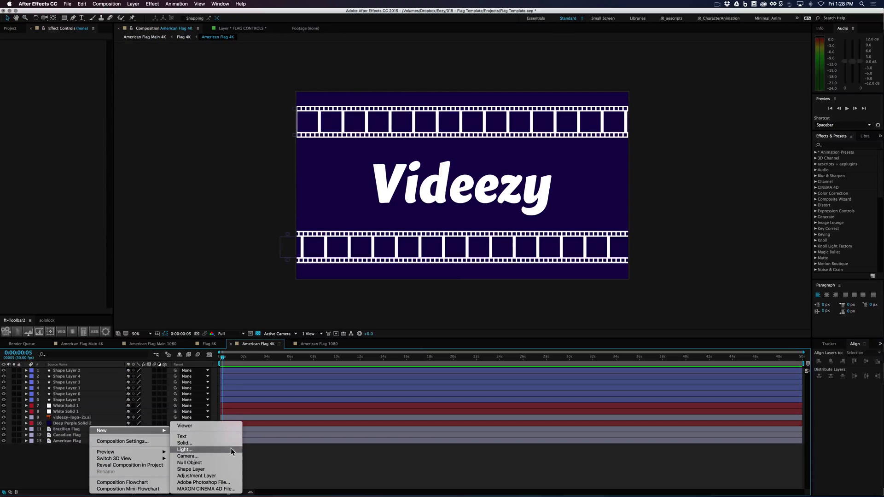
click(202, 463)
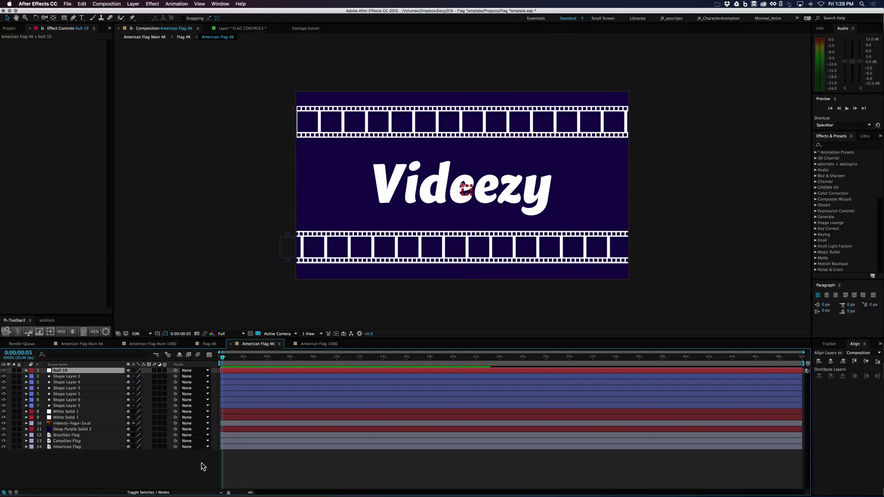
key(Return)
text(resizer)
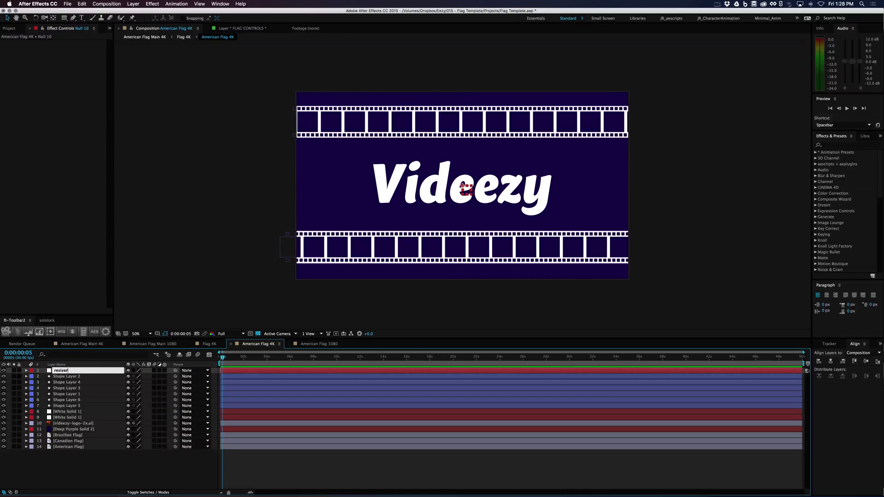
key(Return)
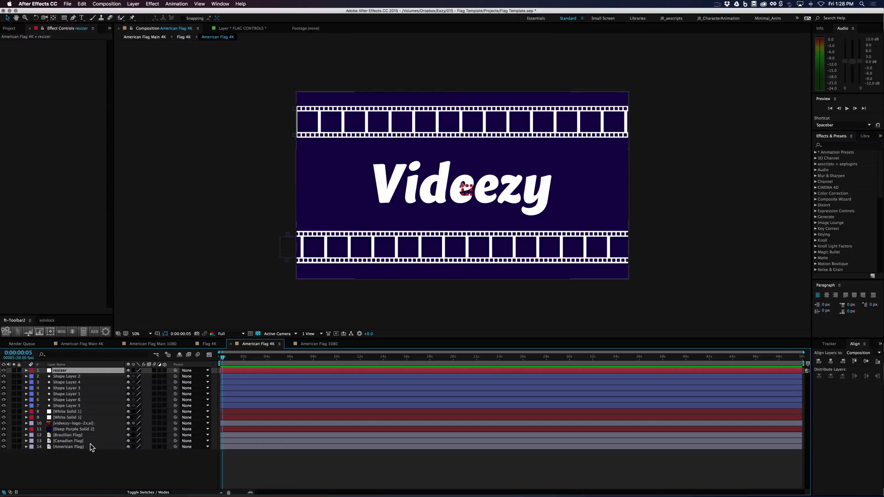
Parent all other layers to resizer, then select every layer in the comp
key(ctrl+a)
super+click(65, 371)
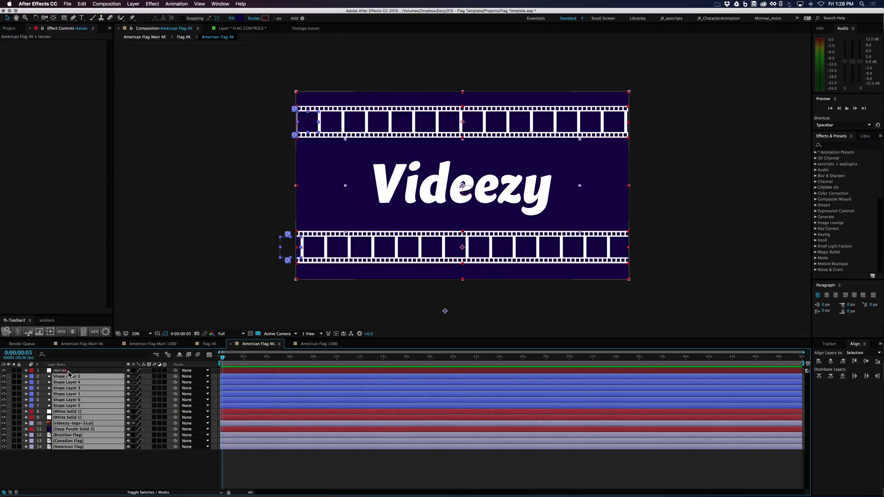
drag(175, 376, 82, 370)
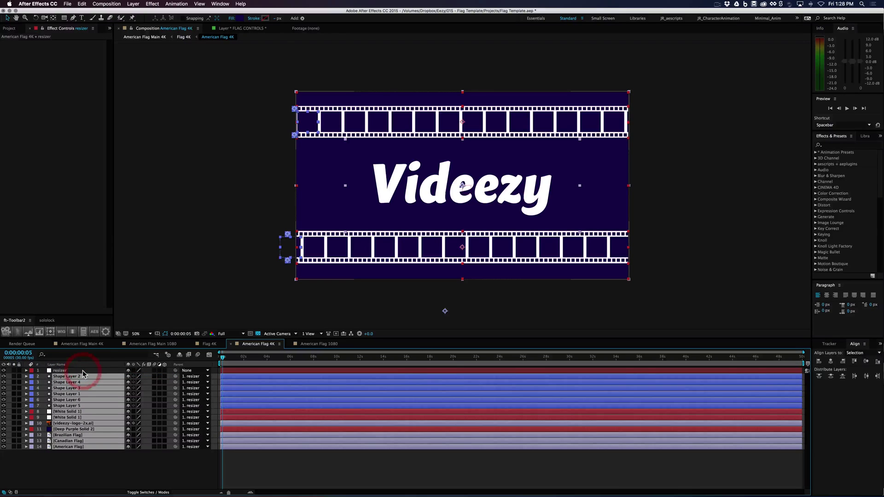
click(168, 454)
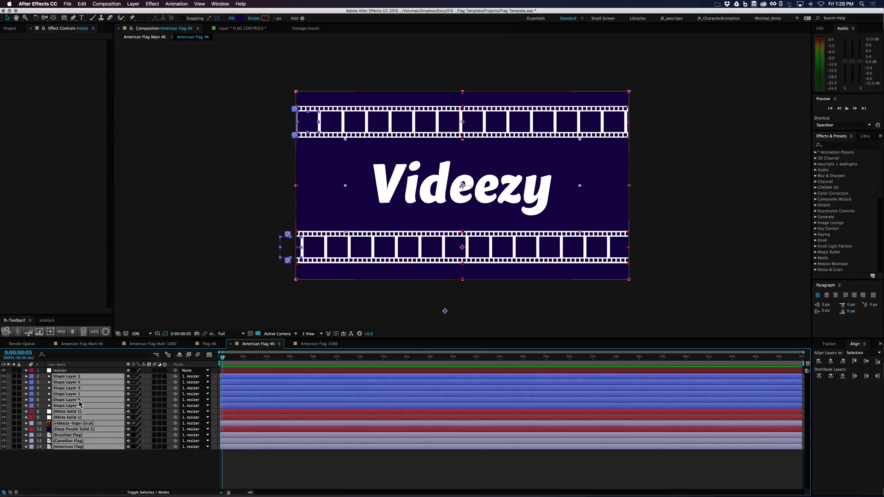
key(super+a)
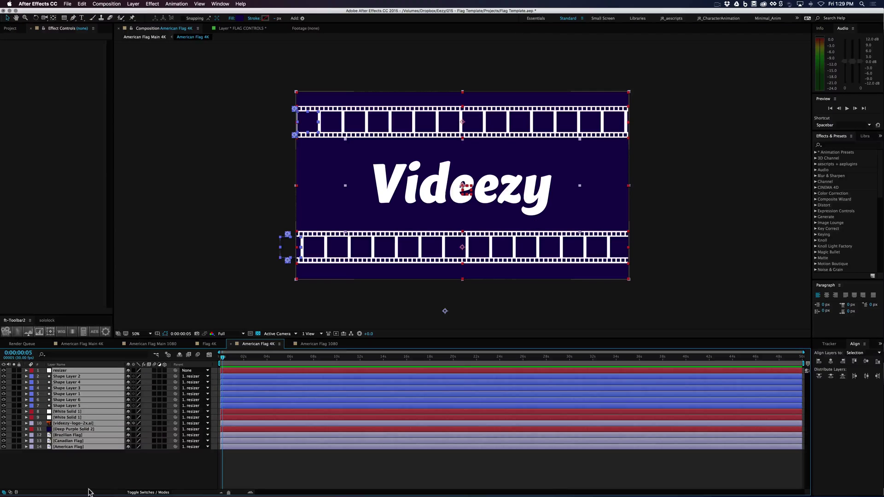
click(65, 485)
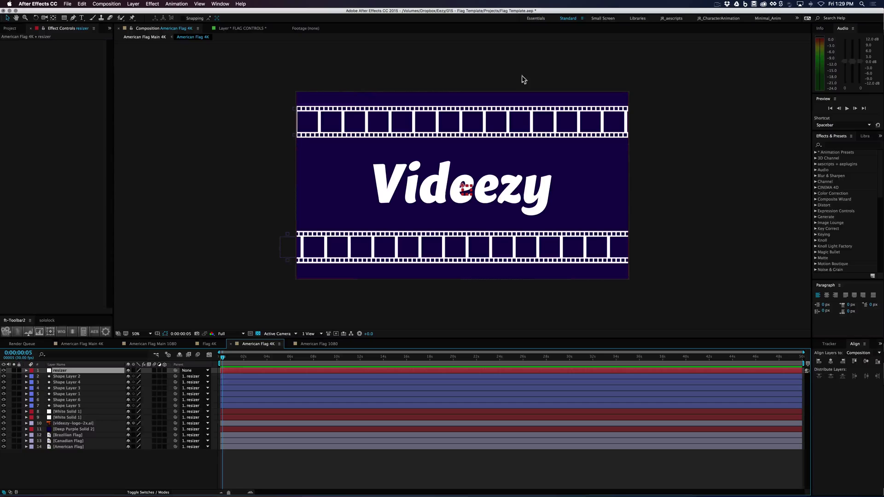
click(108, 464)
key(super+a)
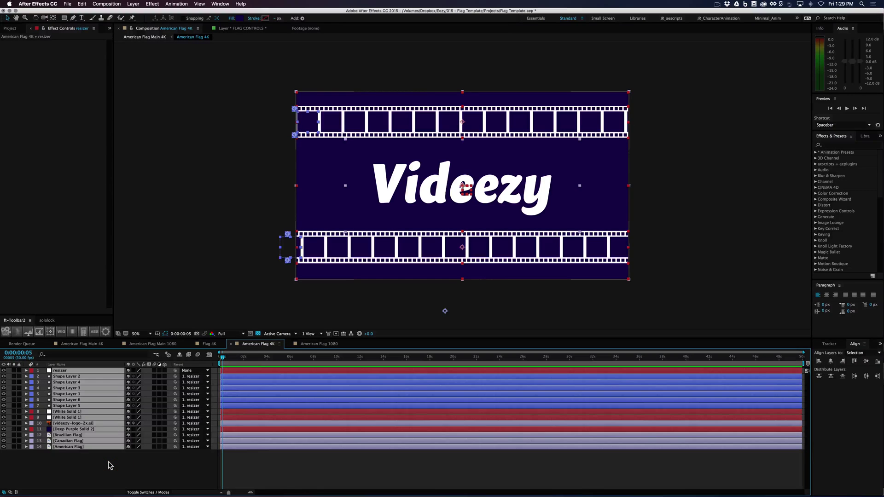
Paste the resizer and design layers into American Flag 1080 and scale resizer to 50%
click(313, 344)
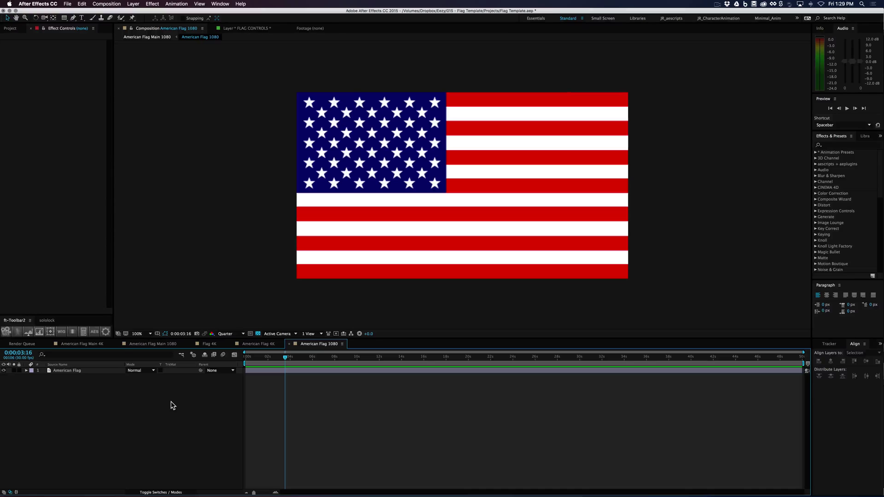
key(super+v)
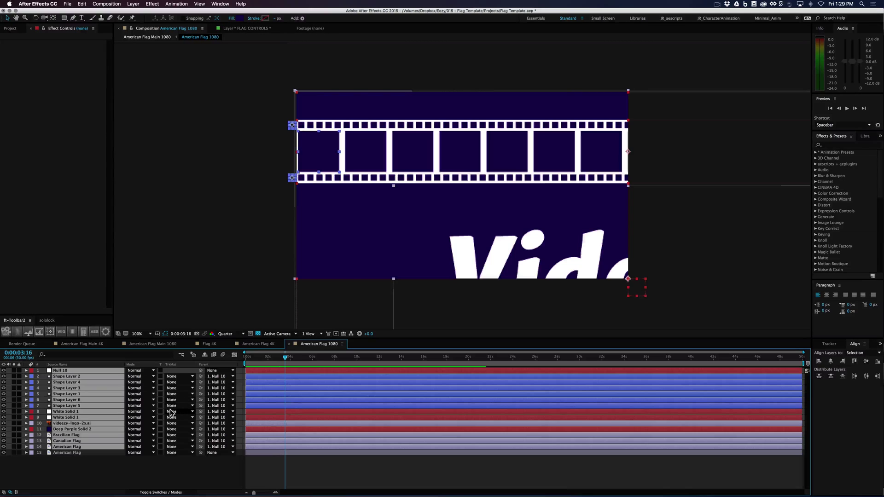
click(97, 473)
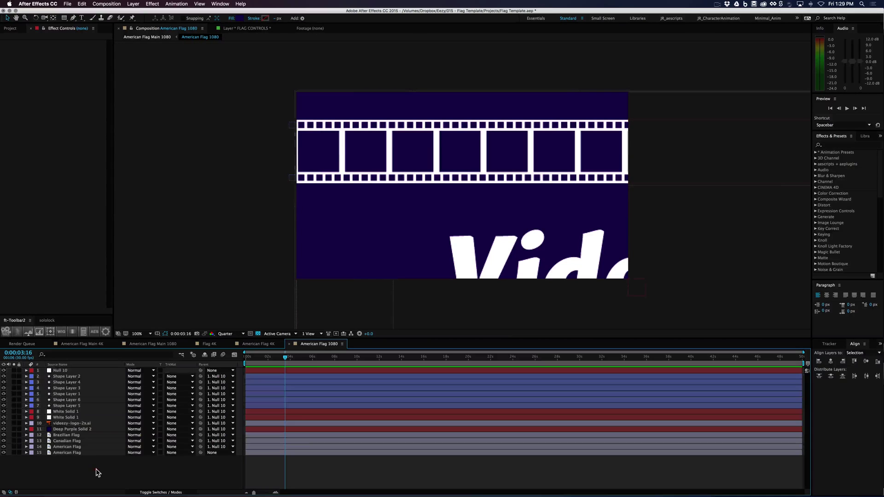
click(70, 371)
click(73, 364)
key(s)
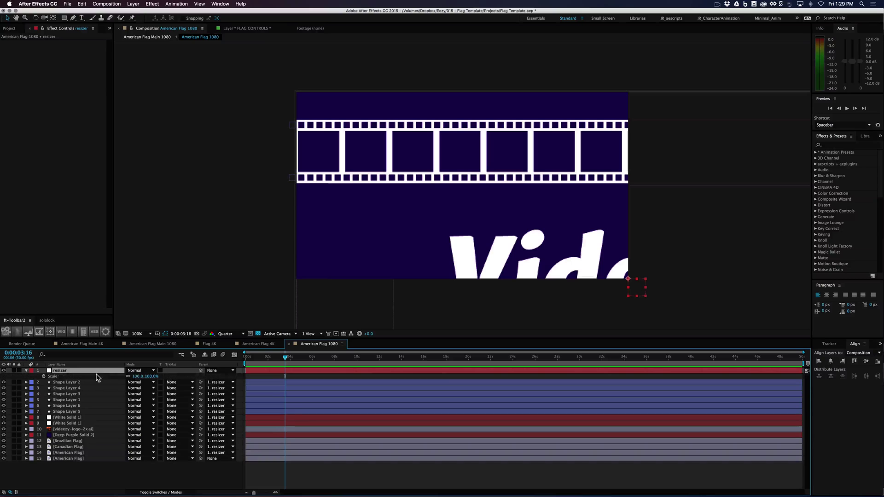
click(135, 375)
key(Return)
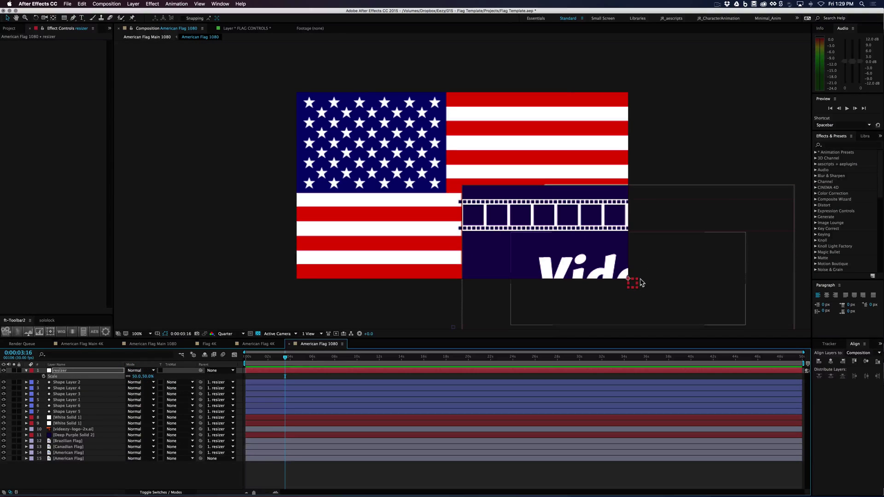
Position the resizer at 960,540 so the design covers the flag
drag(634, 282, 464, 189)
key(p)
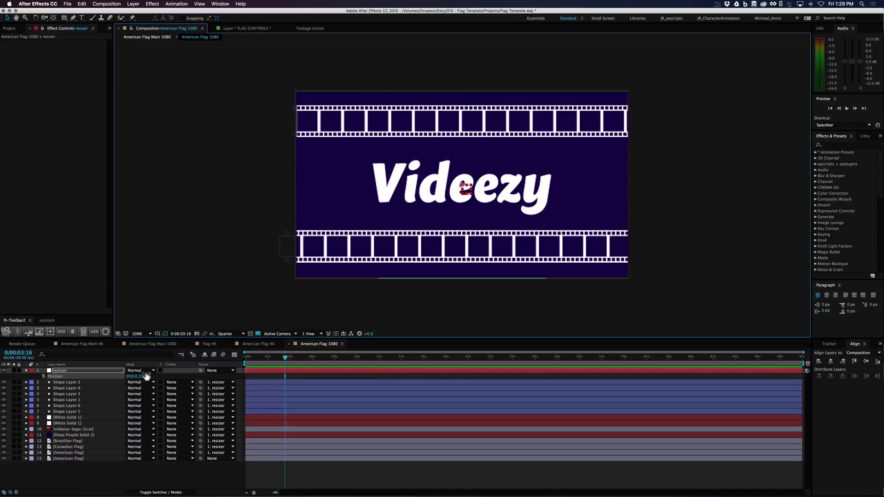
click(131, 376)
text(5)
key(Tab)
text(540)
key(Return)
click(173, 477)
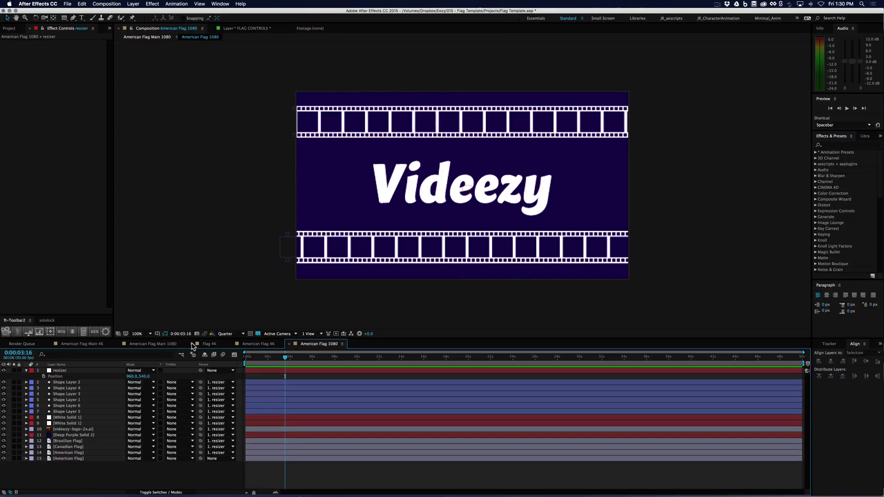
On the FLAG CONTROLS layer, set Wind Strength 150, Wind Speed 80 and Wind Ripples 90
click(157, 344)
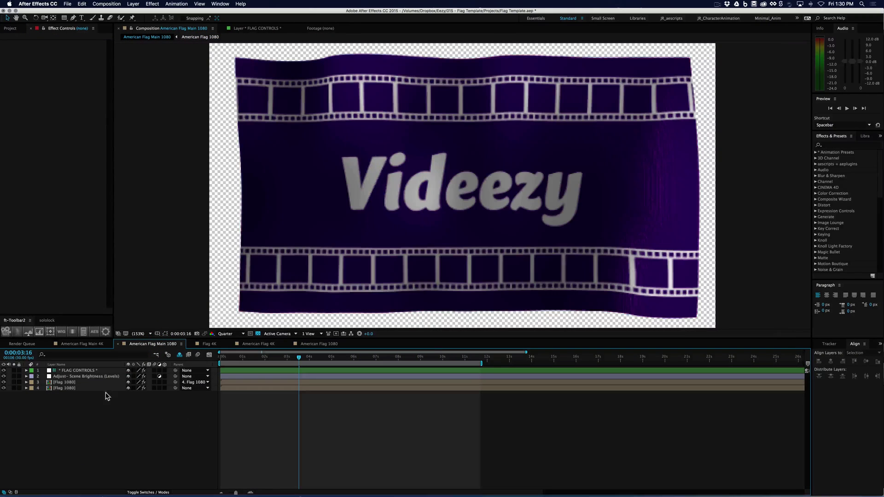
click(100, 371)
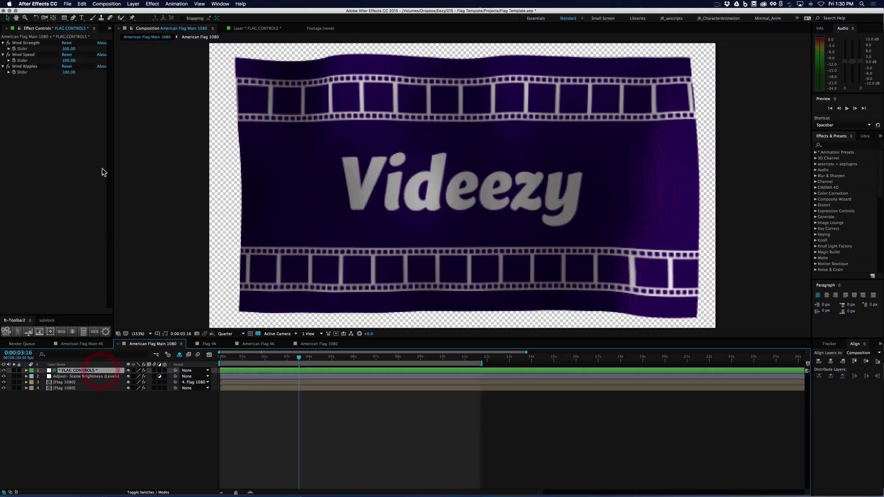
click(68, 49)
text(150)
key(Tab)
text(80)
key(Tab)
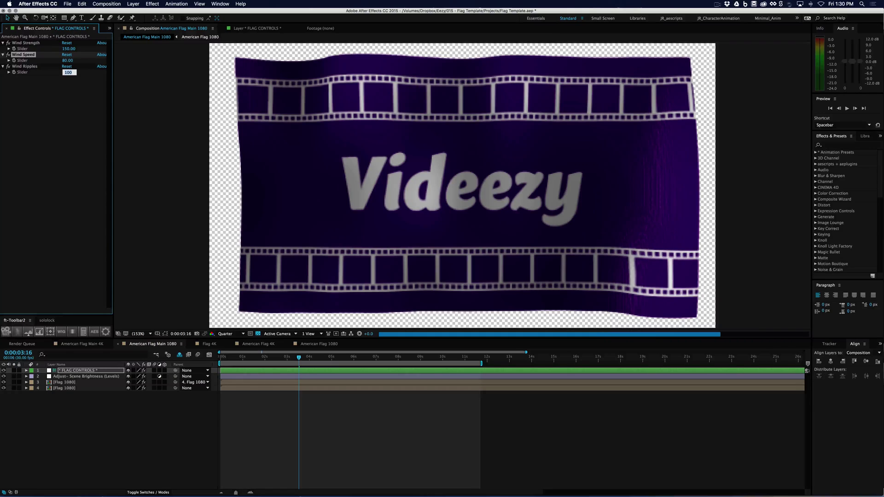
text(90)
key(Return)
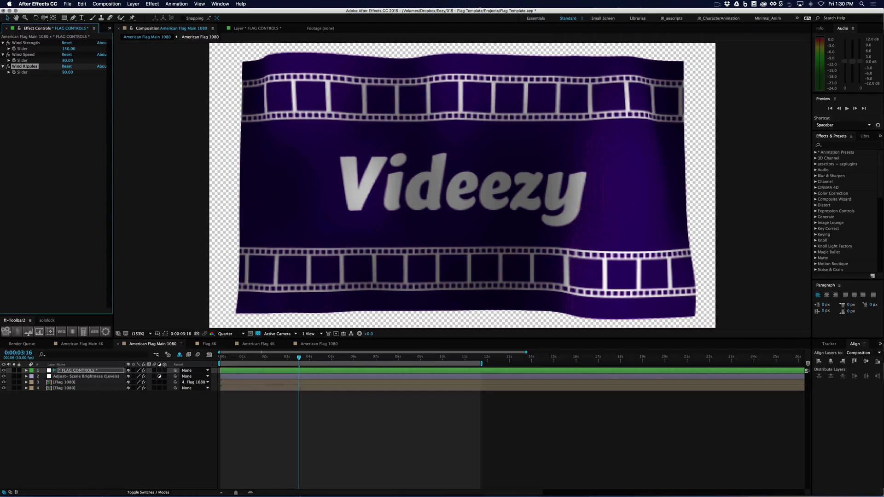
click(84, 226)
click(144, 444)
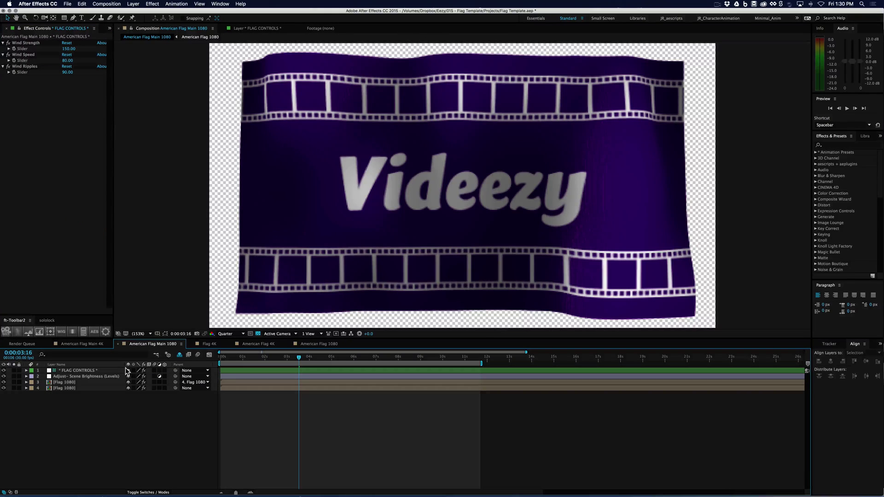
Return to American Flag Main 4K with the Project panel listing assets and comps, nothing selected
click(98, 345)
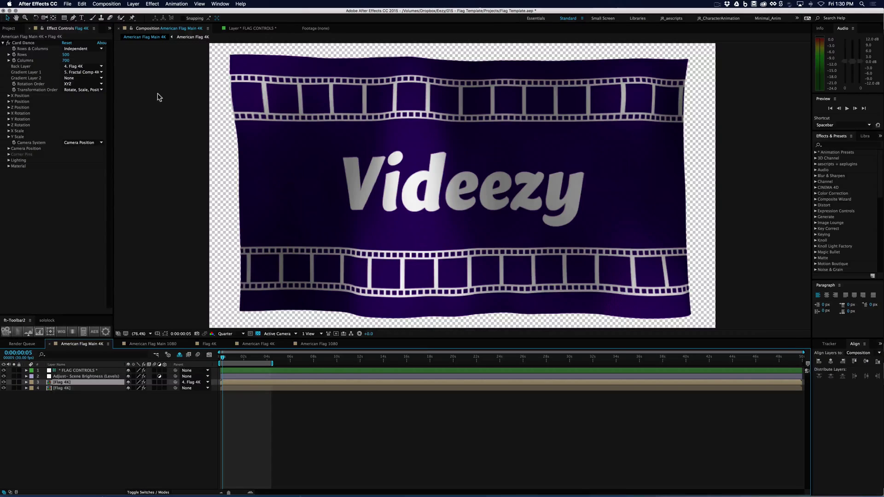
click(9, 29)
click(84, 282)
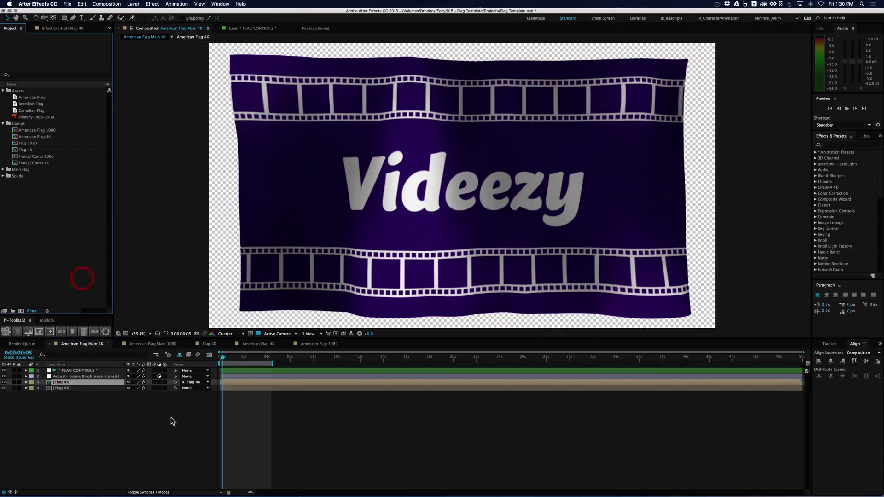
click(174, 416)
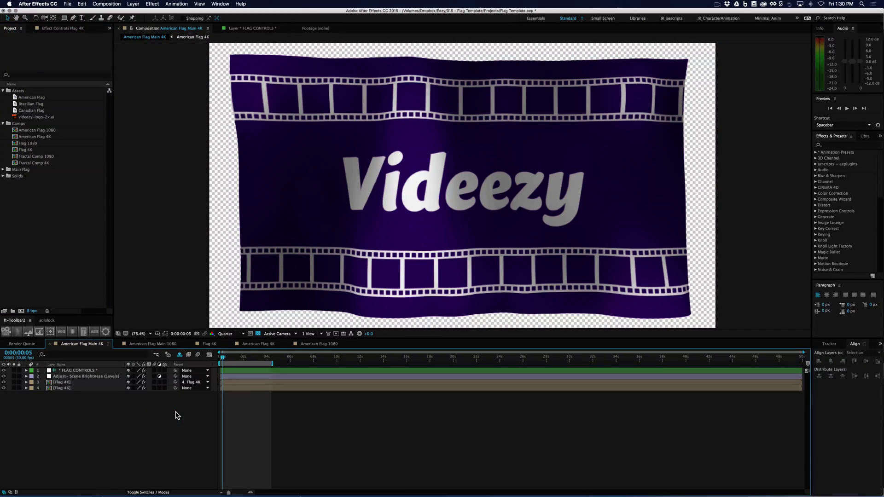